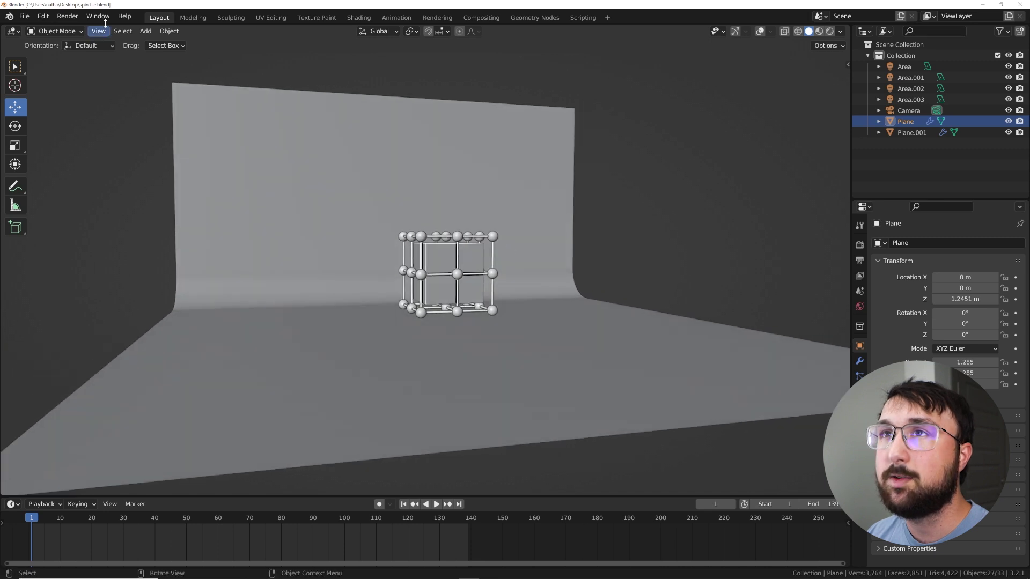
- Look through the scene camera and turn on the viewport overlays and gizmos
{"action": "middle_click_drag", "start_coordinate": [438, 212], "coordinate": [594, 279]}
{"action": "key", "text": "KP_0"}
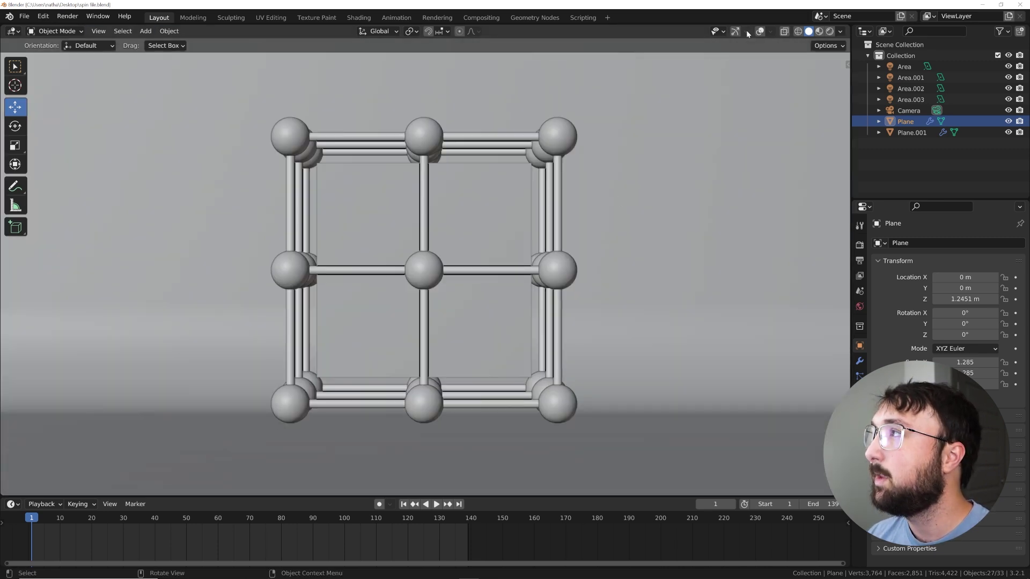
{"action": "left_click", "coordinate": [759, 31]}
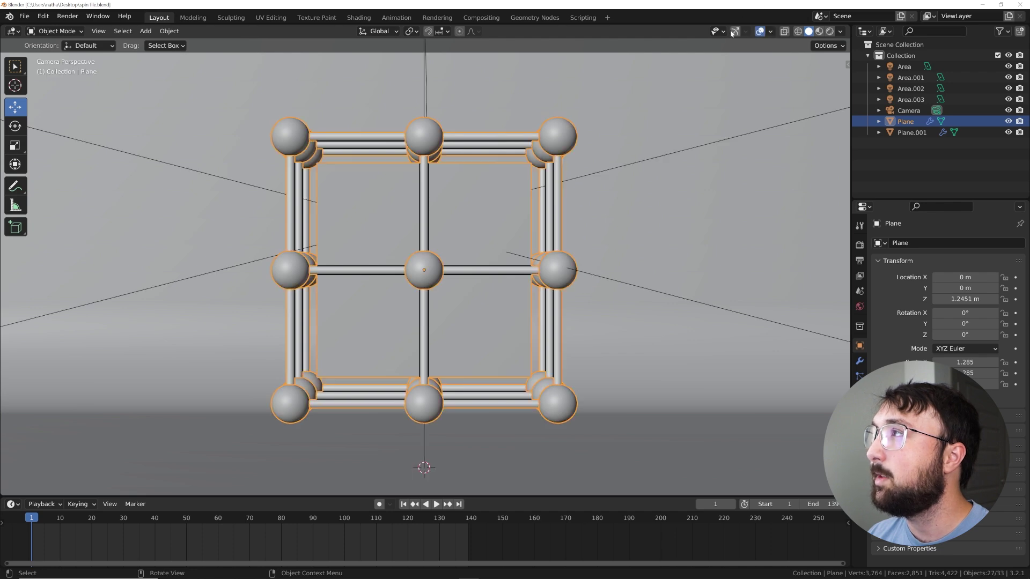
{"action": "left_click", "coordinate": [735, 32]}
- Preview the scene in rendered shading through the camera, and return the viewport to solid shading
{"action": "scroll", "coordinate": [475, 266], "scroll_direction": "down", "scroll_amount": 5}
{"action": "mouse_move", "coordinate": [475, 265]}
{"action": "middle_mouse_down"}
{"action": "mouse_move", "coordinate": [480, 259]}
{"action": "mouse_move", "coordinate": [462, 281]}
{"action": "middle_mouse_up"}
{"action": "scroll", "coordinate": [481, 258], "scroll_direction": "up", "scroll_amount": 5}
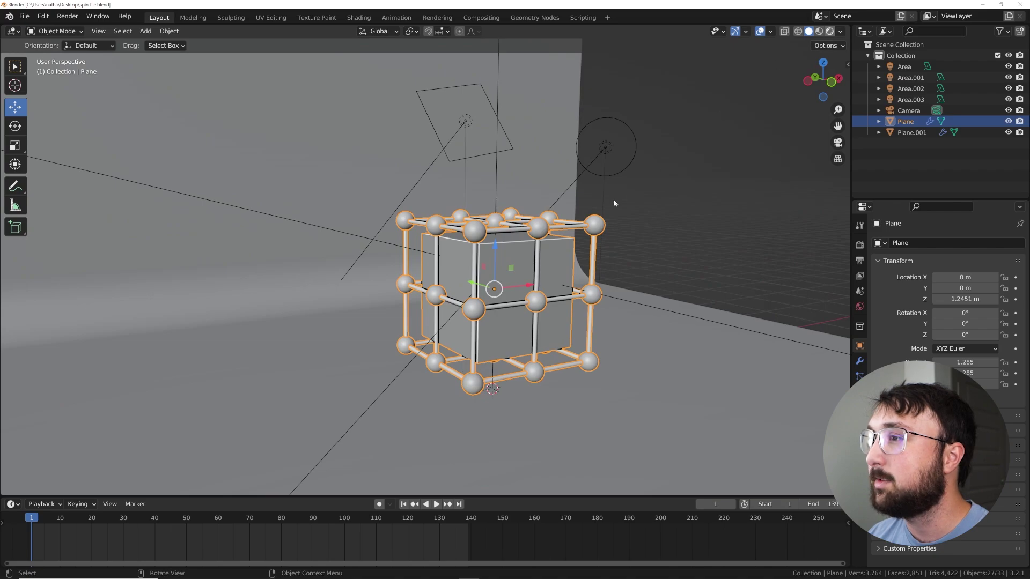
{"action": "key", "text": "z"}
{"action": "key", "text": "KP_0"}
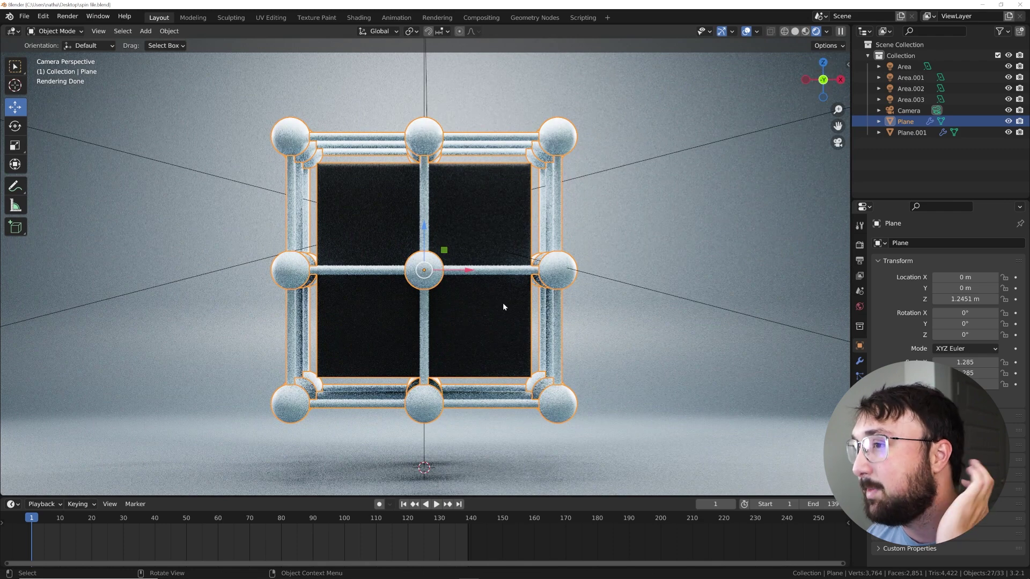
{"action": "left_click", "coordinate": [794, 31]}
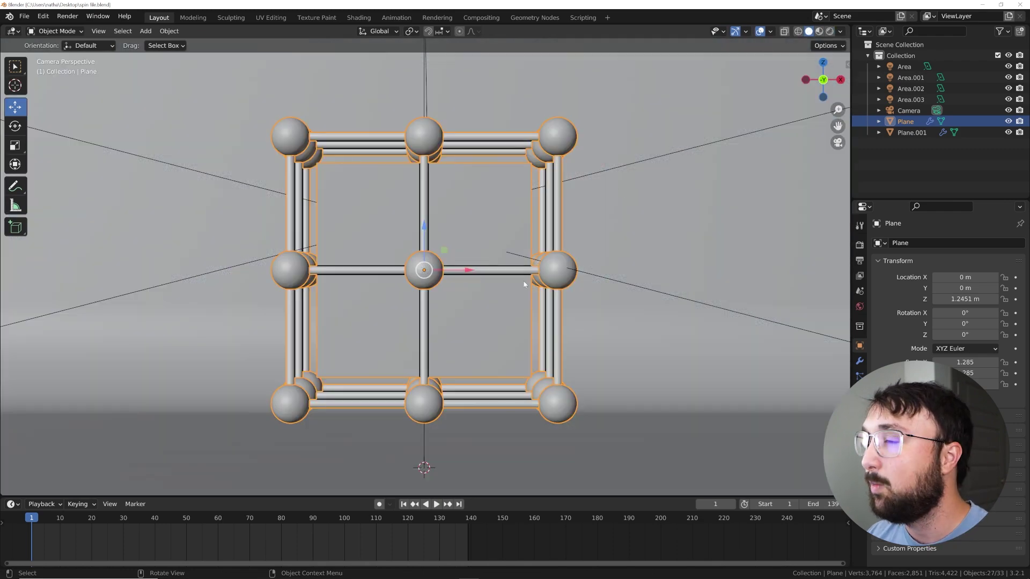
{"action": "key", "text": "r"}
{"action": "key", "text": "r"}
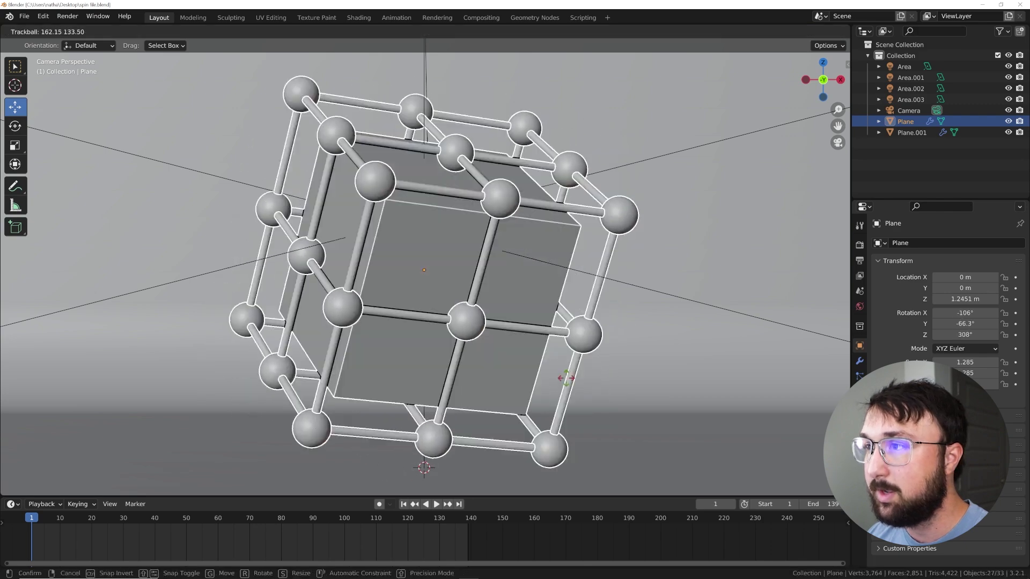
{"action": "key", "text": "Escape"}
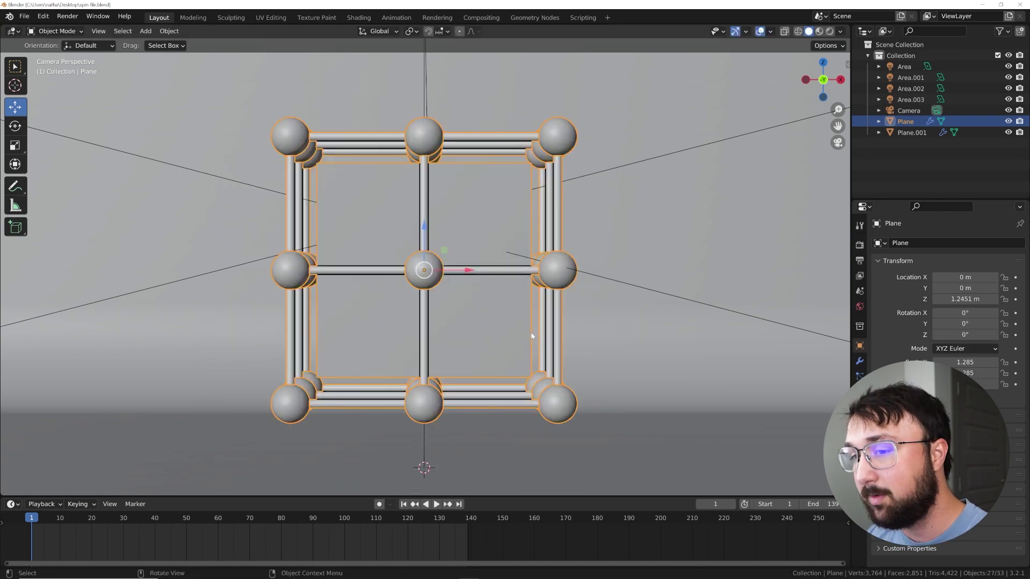
- Set the default F-curve interpolation to Bezier in the animation preferences and close the preferences
{"action": "middle_click_drag", "start_coordinate": [407, 532], "coordinate": [574, 531]}
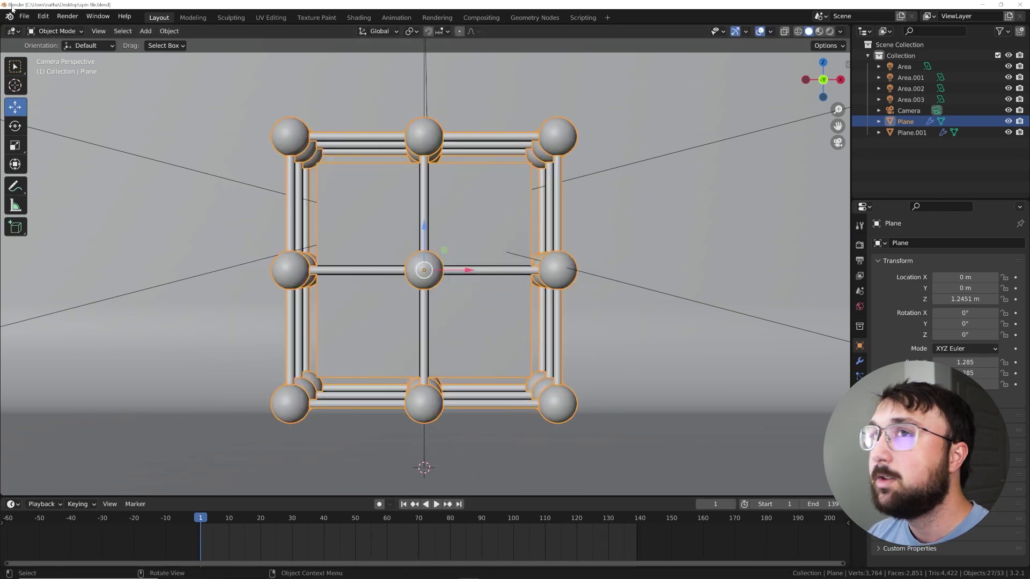
{"action": "left_click", "coordinate": [41, 21]}
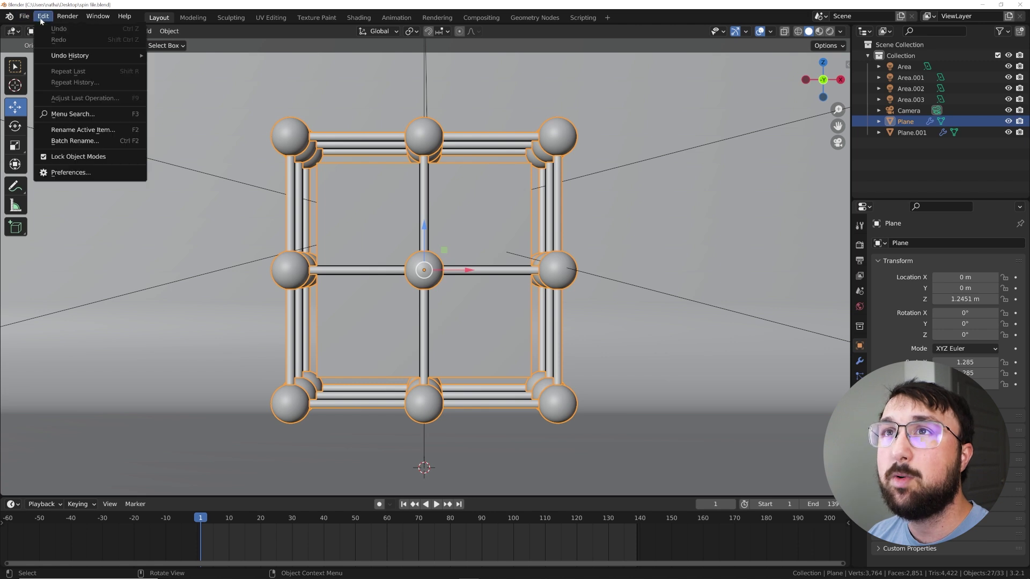
{"action": "left_click", "coordinate": [97, 173]}
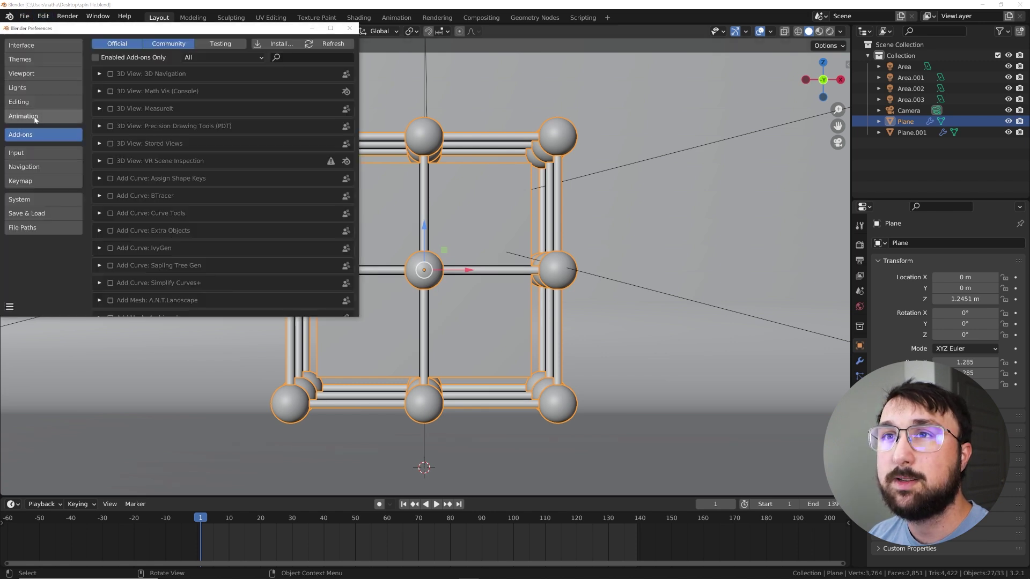
{"action": "left_click", "coordinate": [36, 117]}
{"action": "left_click", "coordinate": [242, 237]}
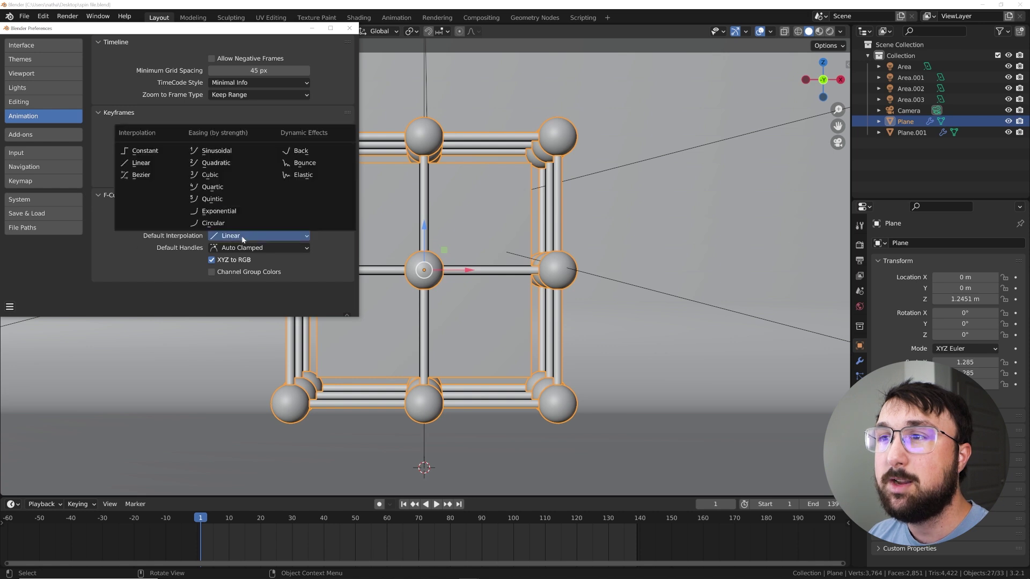
{"action": "left_click", "coordinate": [167, 176]}
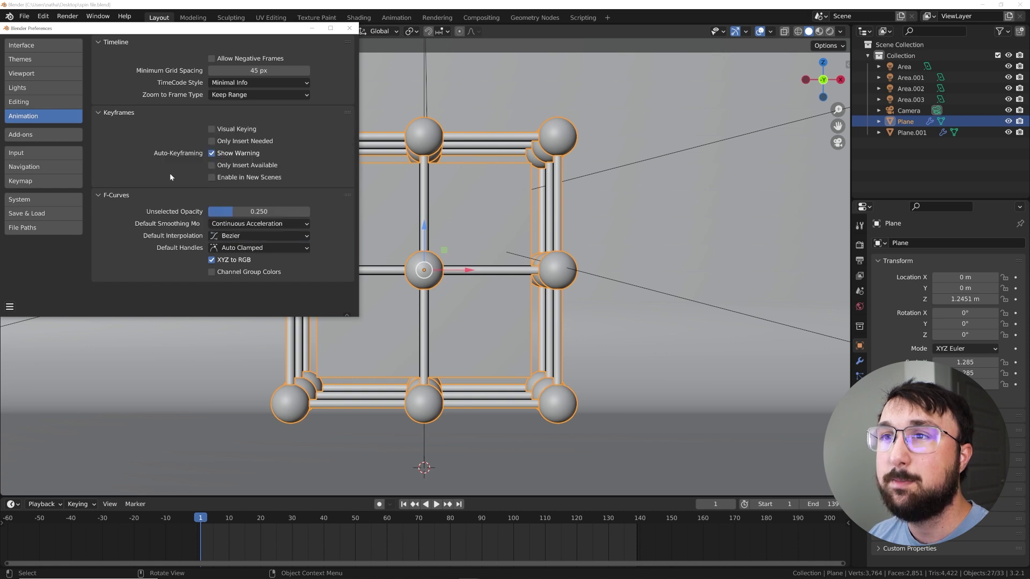
{"action": "left_click", "coordinate": [348, 29]}
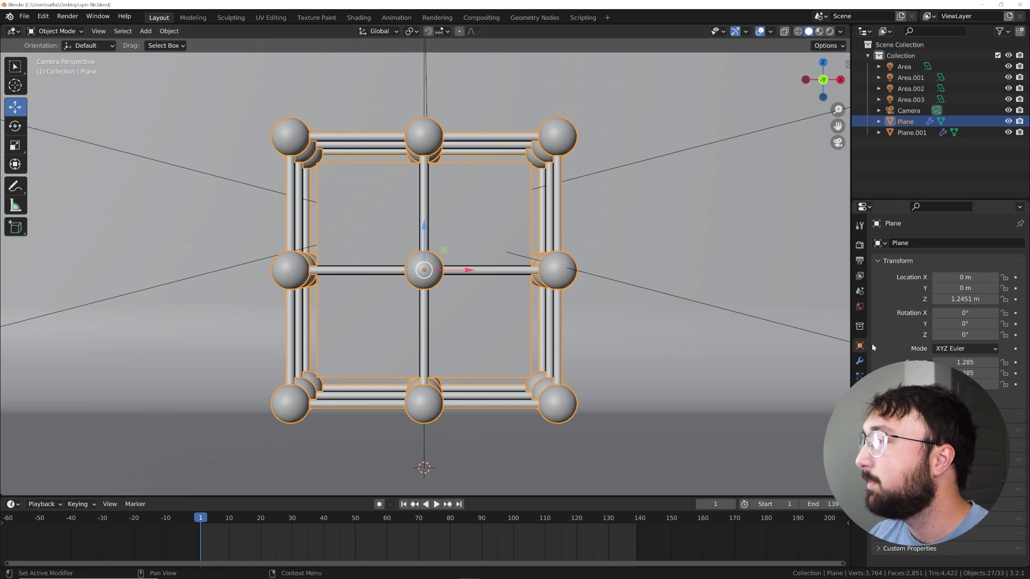
- Keyframe the Plane object's Z rotation at 0° on frame 1
{"action": "mouse_move", "coordinate": [964, 335]}
{"action": "left_mouse_down"}
{"action": "mouse_move", "coordinate": [997, 334]}
{"action": "mouse_move", "coordinate": [965, 335]}
{"action": "left_mouse_up"}
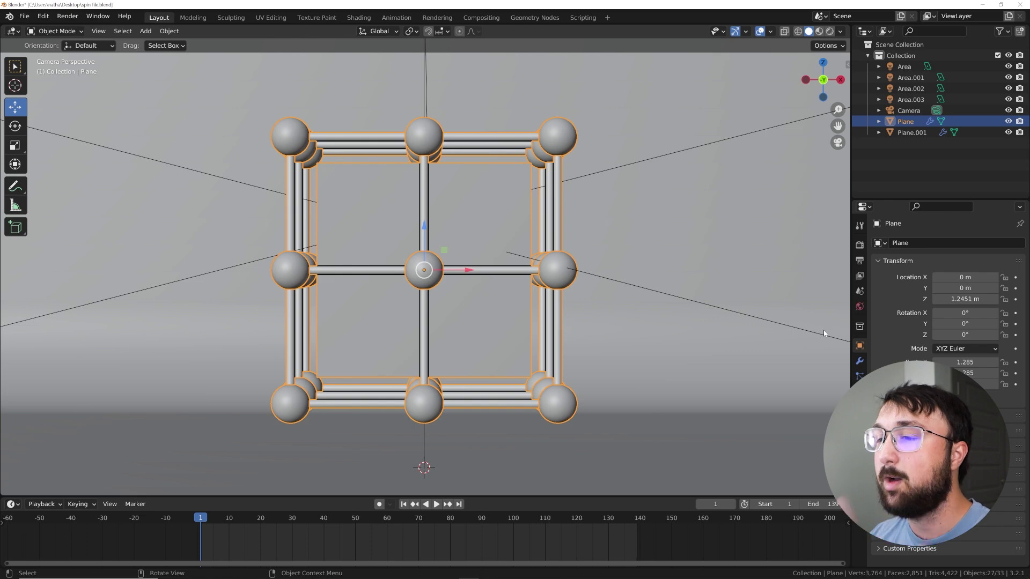
{"action": "left_click_drag", "start_coordinate": [965, 334], "coordinate": [935, 337]}
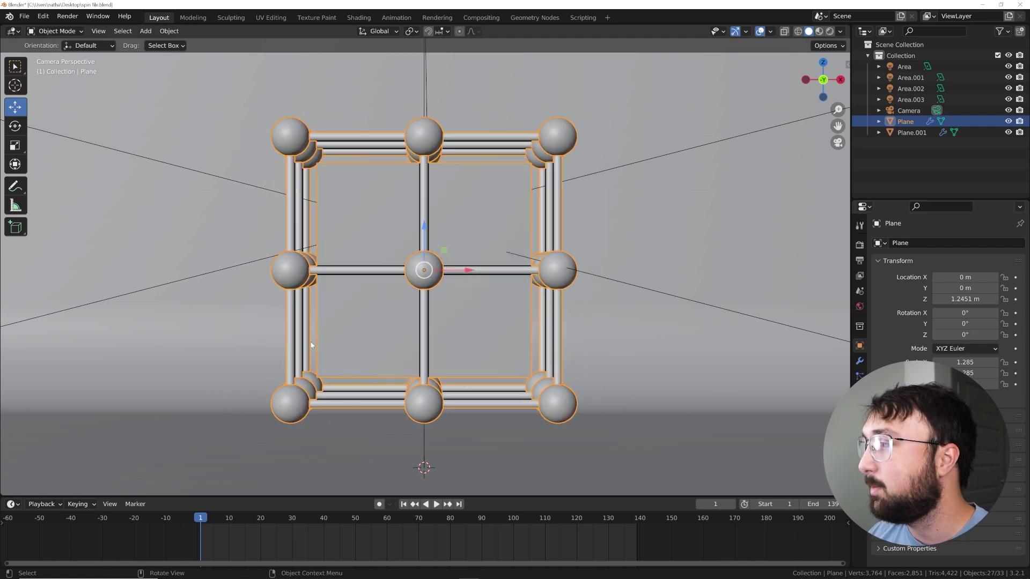
{"action": "left_click", "coordinate": [1015, 334]}
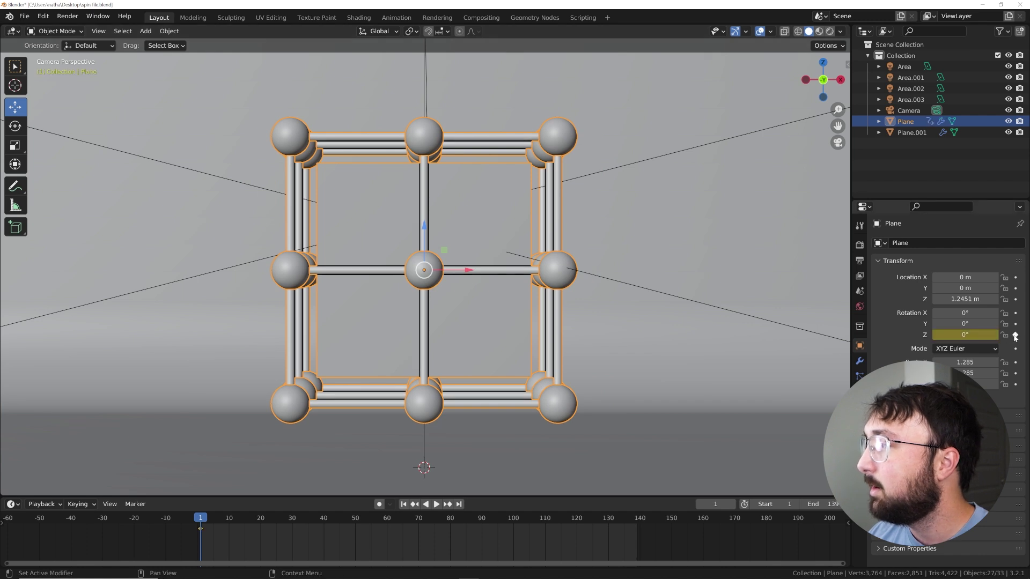
- Advance to frame 13, turn the Plane object backwards to a Z rotation of -33.9°, and keyframe it
{"action": "key", "text": "space"}
{"action": "key", "text": "space"}
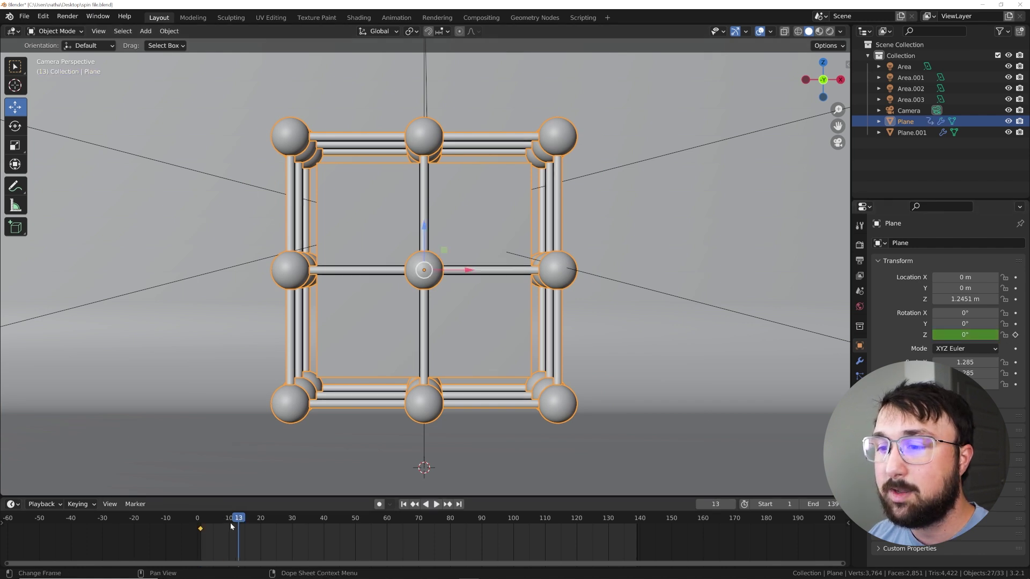
{"action": "left_click_drag", "start_coordinate": [965, 334], "coordinate": [933, 334]}
{"action": "left_click", "coordinate": [1015, 334]}
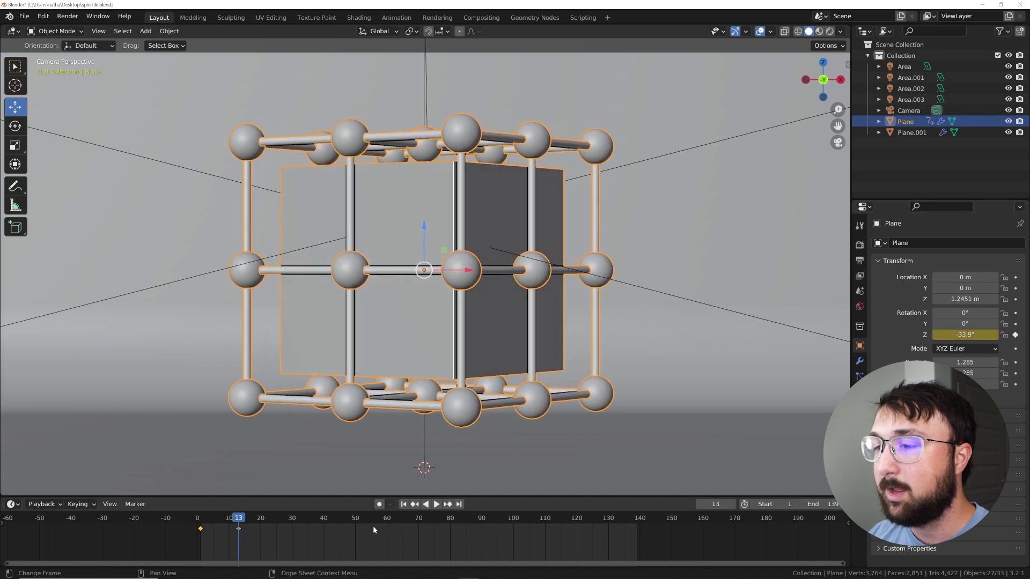
- Move to frame 107 and set the Plane object's Z rotation to 360*4
{"action": "left_click_drag", "start_coordinate": [238, 521], "coordinate": [536, 520]}
{"action": "left_click", "coordinate": [965, 335]}
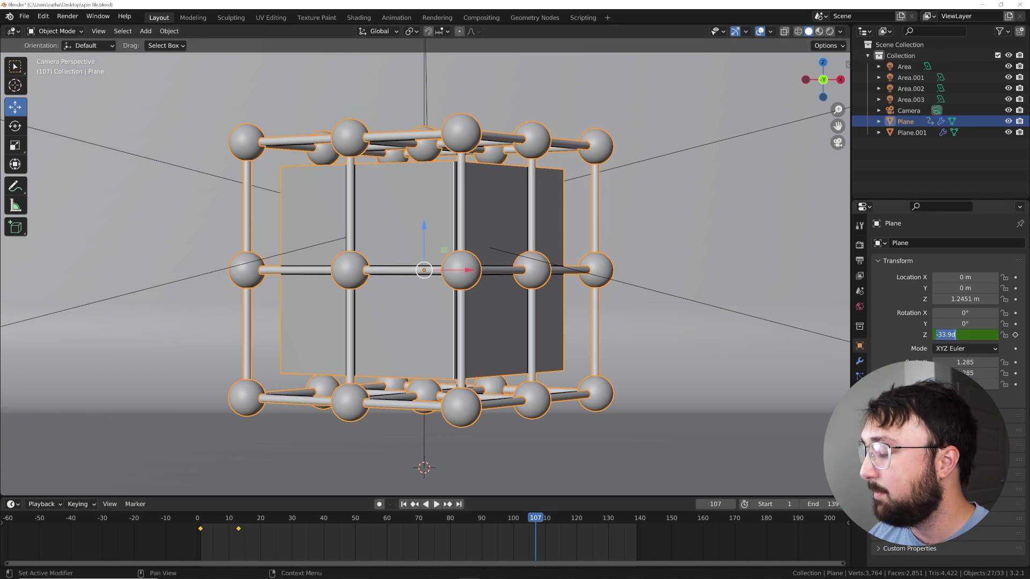
{"action": "type", "text": "360"}
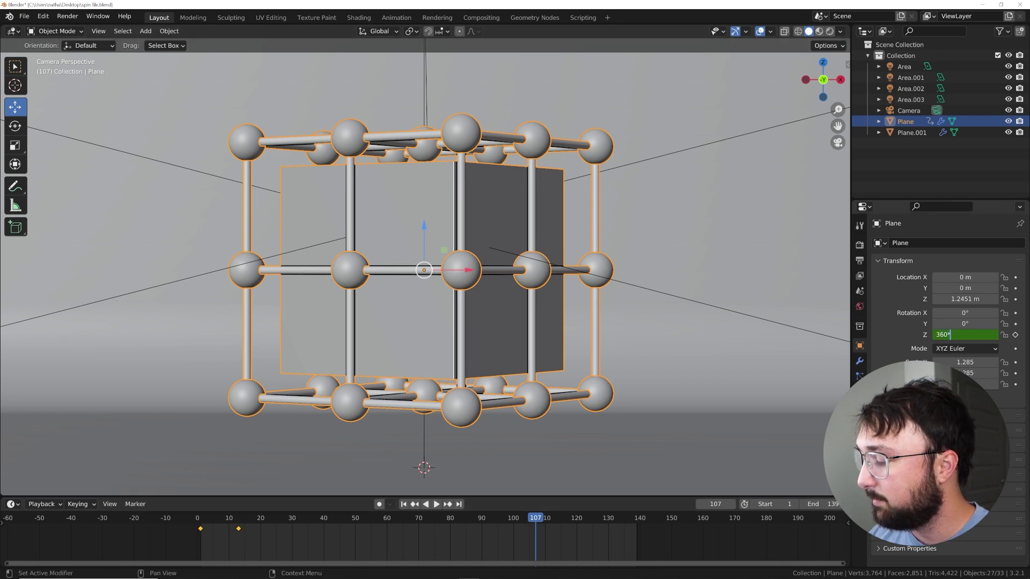
{"action": "type", "text": "*4"}
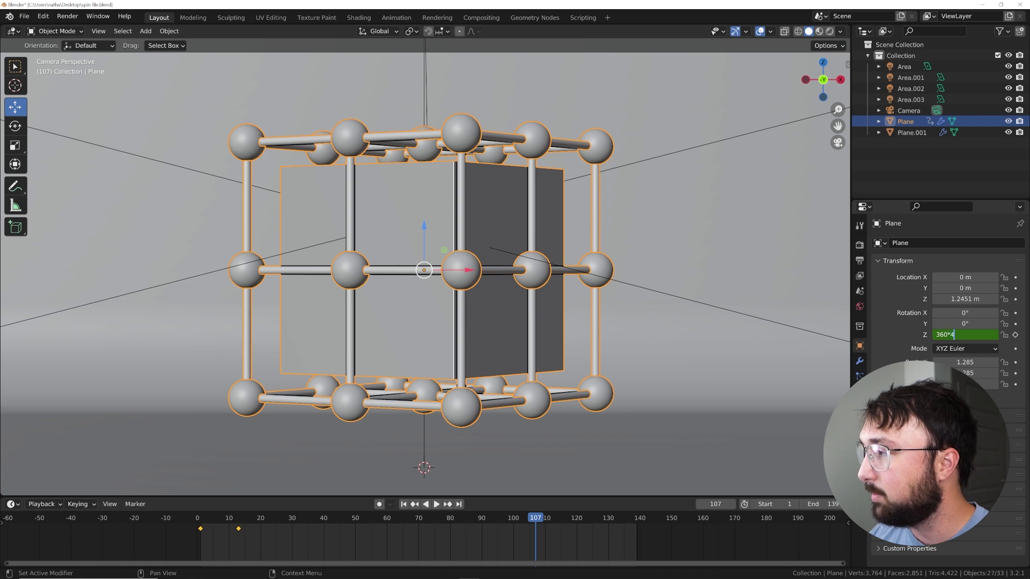
{"action": "key", "text": "Return"}
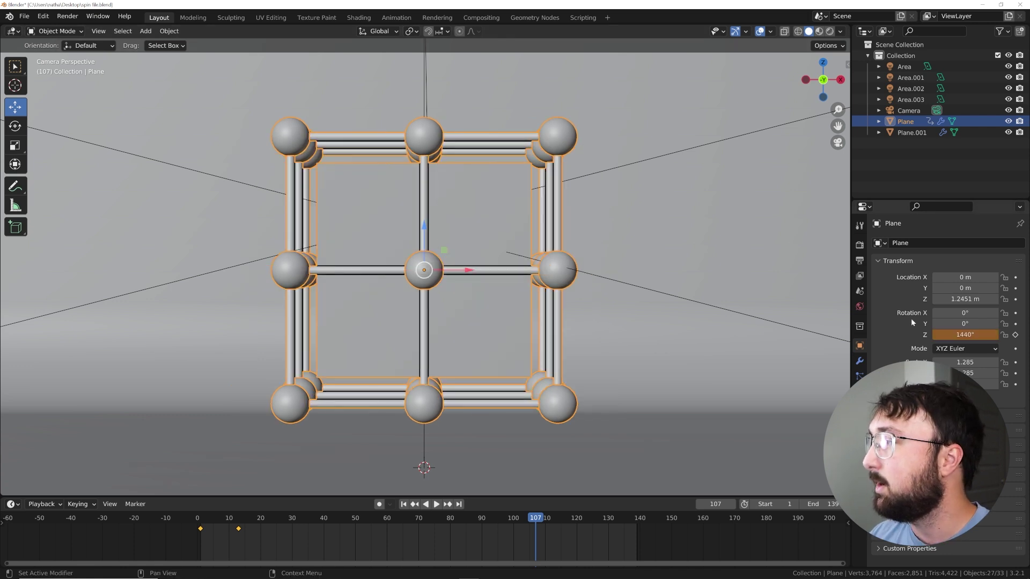
- Set the Z rotation to 360*3, raise it to 1108° as an overshoot, and keyframe it on frame 107
{"action": "double_click", "coordinate": [973, 338]}
{"action": "type", "text": "36"}
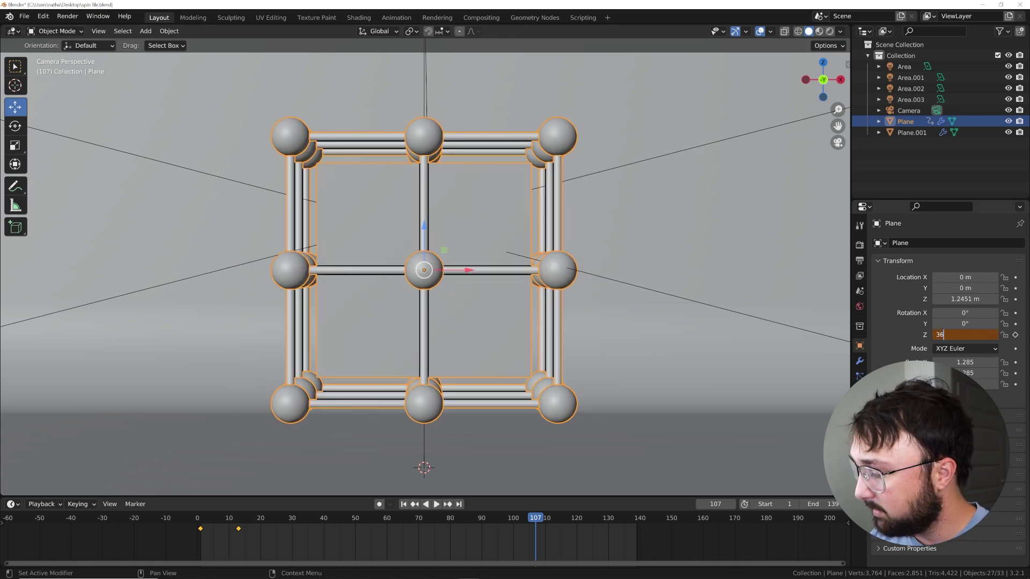
{"action": "type", "text": "0*3"}
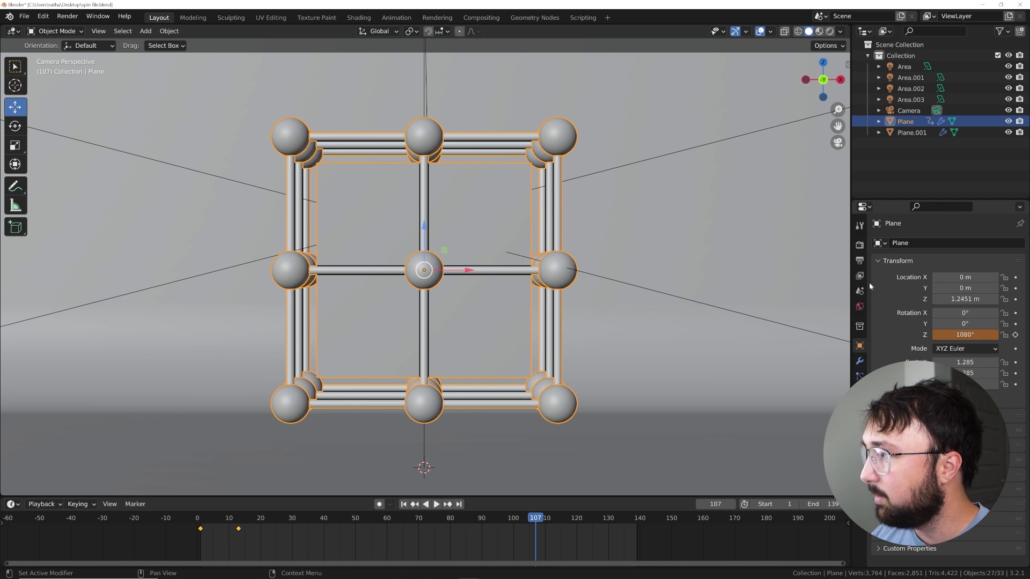
{"action": "key", "text": "Return"}
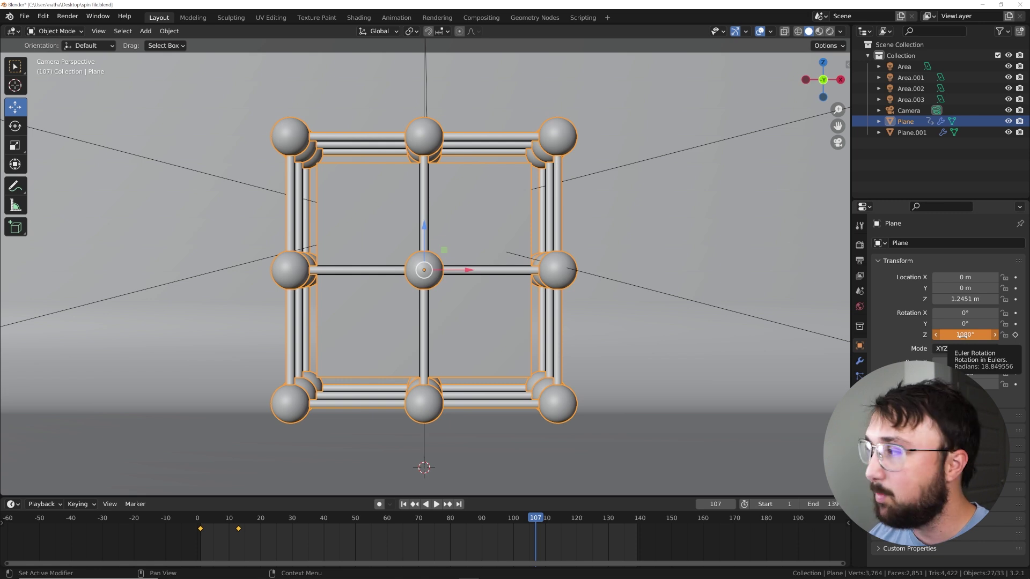
{"action": "left_click_drag", "start_coordinate": [961, 336], "coordinate": [977, 335]}
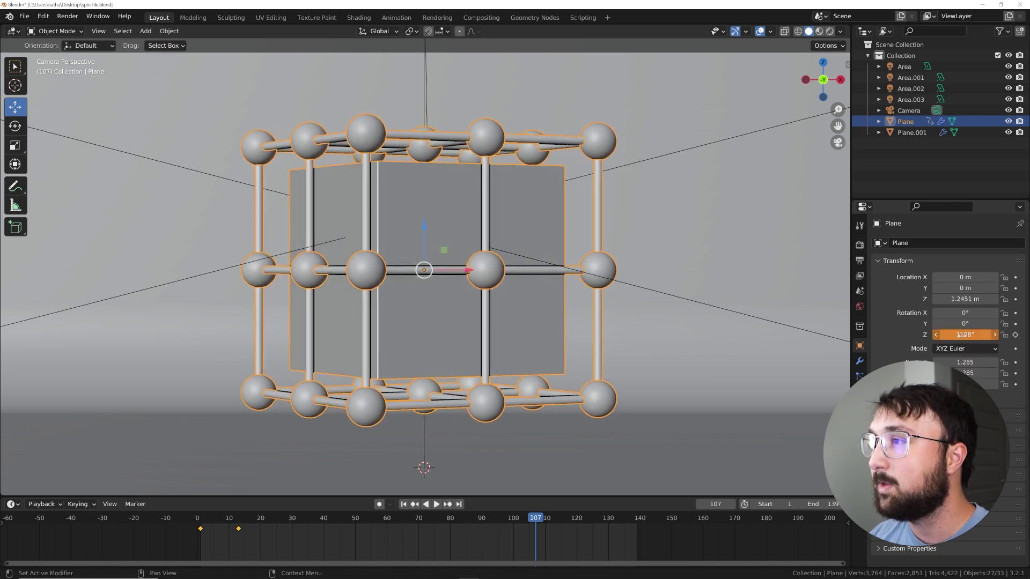
{"action": "left_click", "coordinate": [1015, 334]}
- Advance to frame 118, set the Plane object's Z rotation to 1080°, and keyframe it
{"action": "key", "text": "space"}
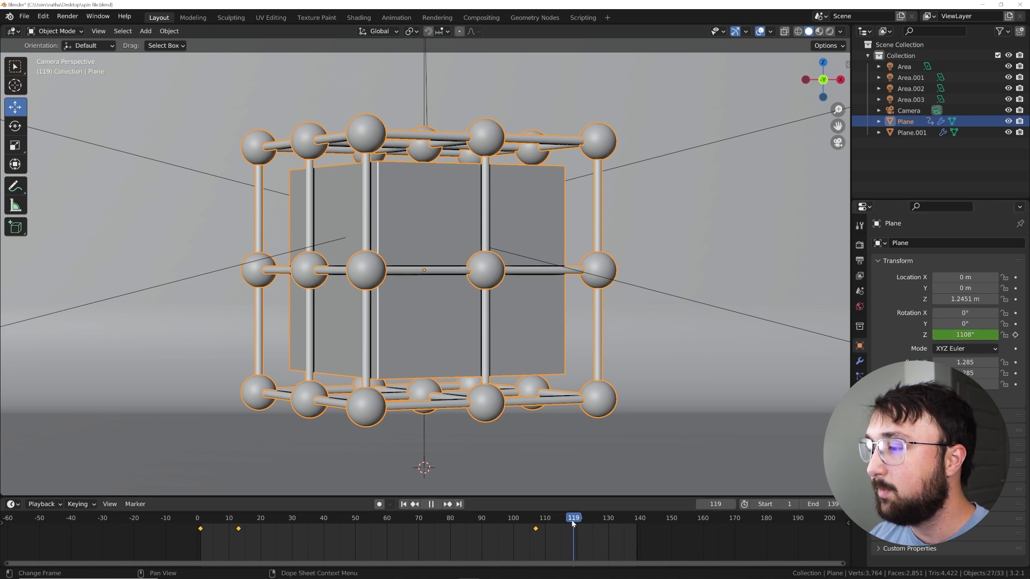
{"action": "key", "text": "space"}
{"action": "double_click", "coordinate": [964, 335]}
{"action": "type", "text": "1"}
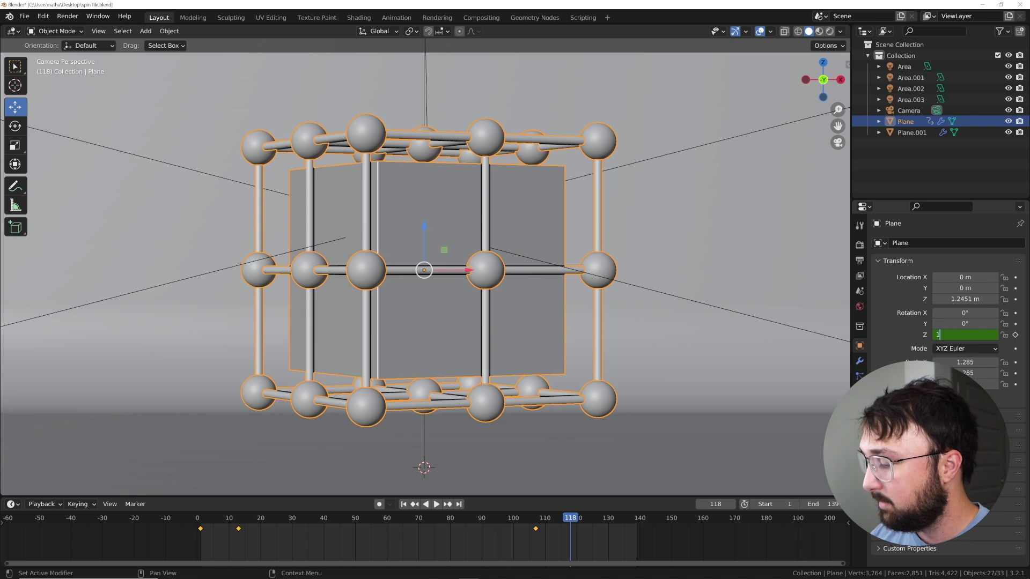
{"action": "type", "text": "080"}
{"action": "key", "text": "Return"}
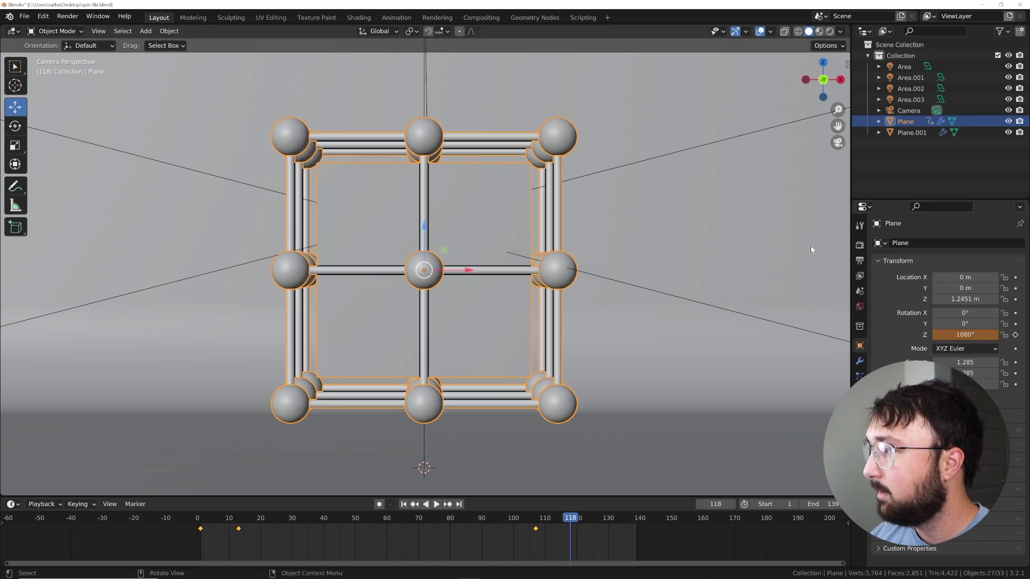
{"action": "left_click", "coordinate": [1016, 335]}
- Play the spin from the first frame and check its Z rotation curve in the Animation workspace, ending back in Layout
{"action": "key", "text": "shift+Left"}
{"action": "key", "text": "space"}
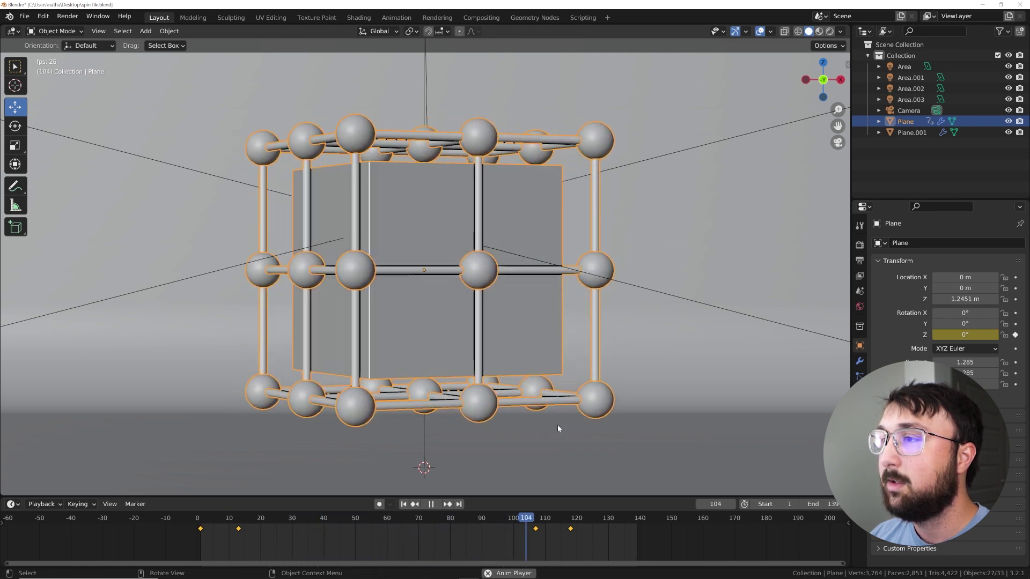
{"action": "key", "text": "space"}
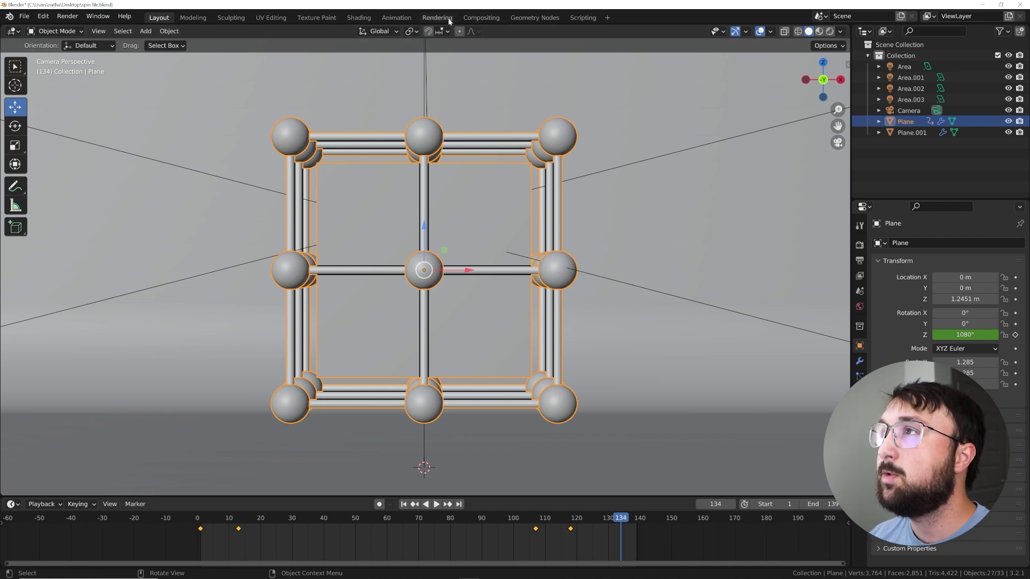
{"action": "left_click", "coordinate": [398, 19]}
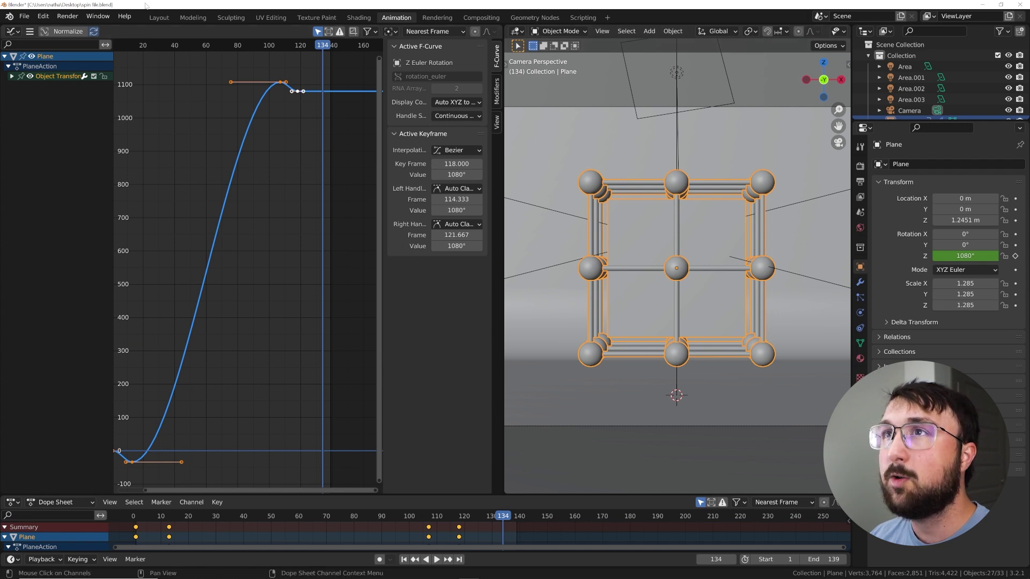
{"action": "left_click", "coordinate": [159, 18]}
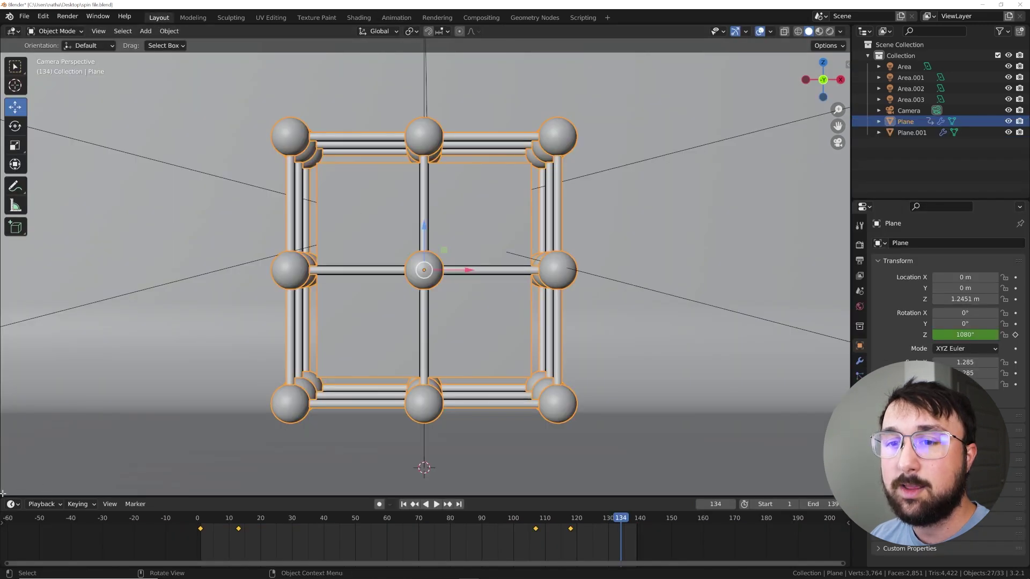
- Split the 3D viewport vertically into two side-by-side areas and enlarge the camera view in the second one
{"action": "left_click_drag", "start_coordinate": [3, 493], "coordinate": [447, 338]}
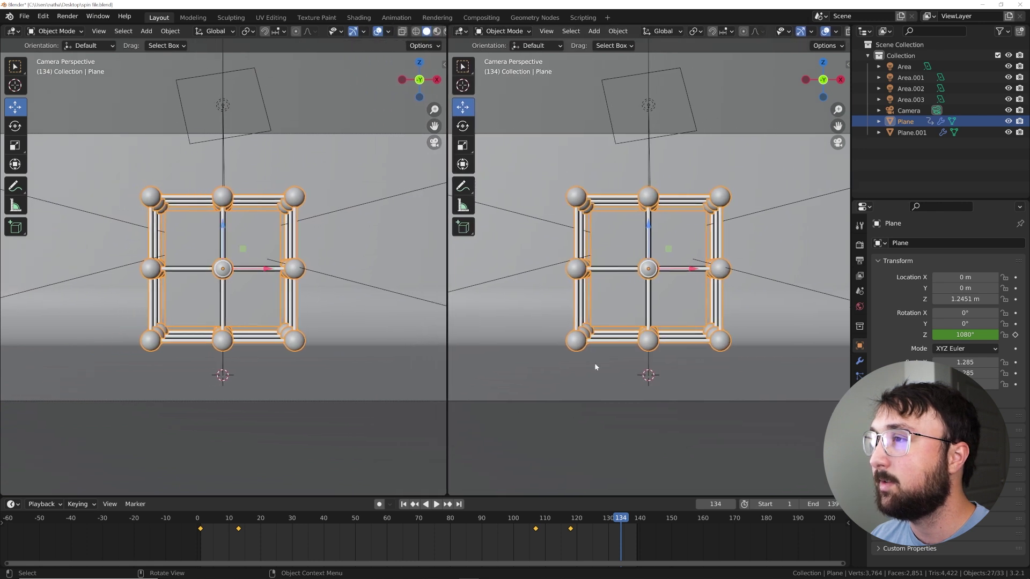
{"action": "scroll", "coordinate": [594, 366], "scroll_direction": "up", "scroll_amount": 4}
{"action": "scroll", "coordinate": [622, 364], "scroll_direction": "down", "scroll_amount": 1}
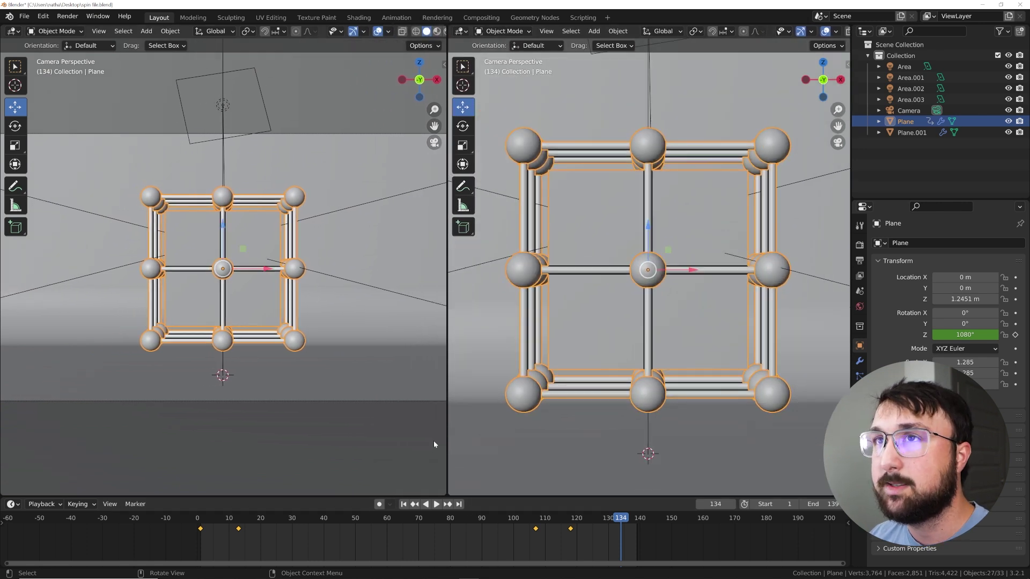
- Switch the first 3D viewport area to the Graph Editor, expand the Object Transforms channels, and fit the whole Z Euler Rotation curve in view
{"action": "left_click", "coordinate": [11, 31]}
{"action": "left_click", "coordinate": [175, 86]}
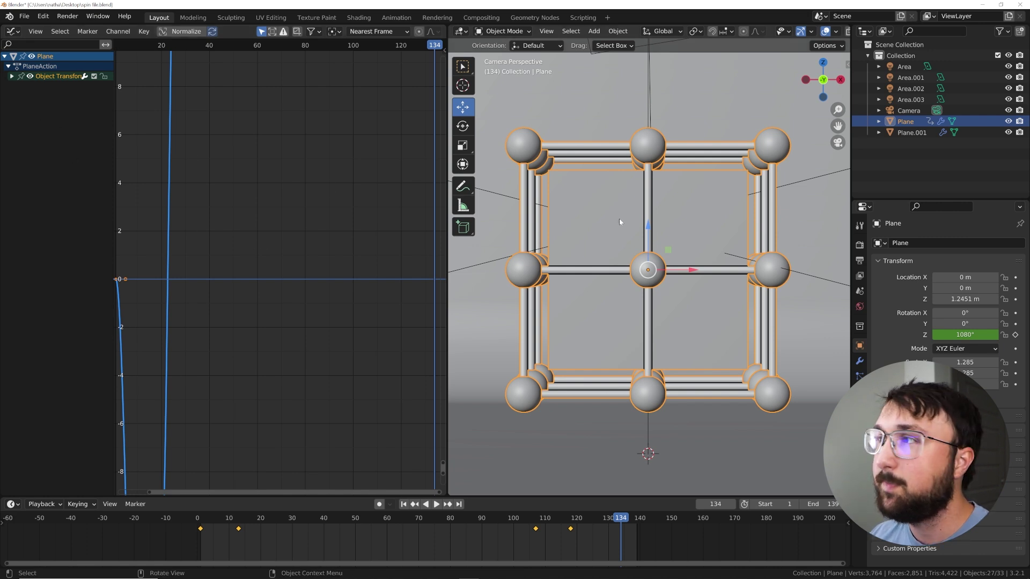
{"action": "left_click", "coordinate": [12, 77]}
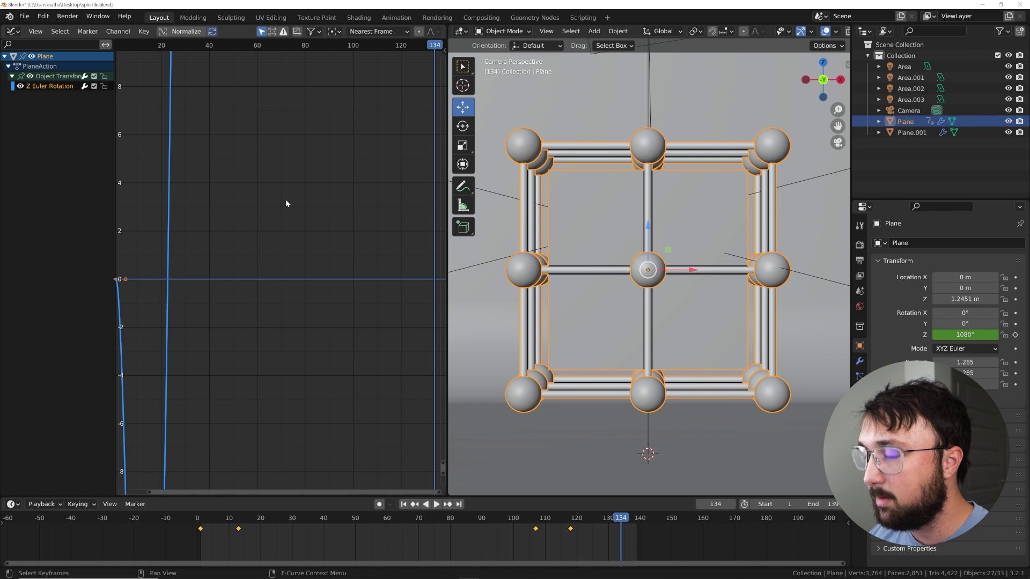
{"action": "key", "text": "Home"}
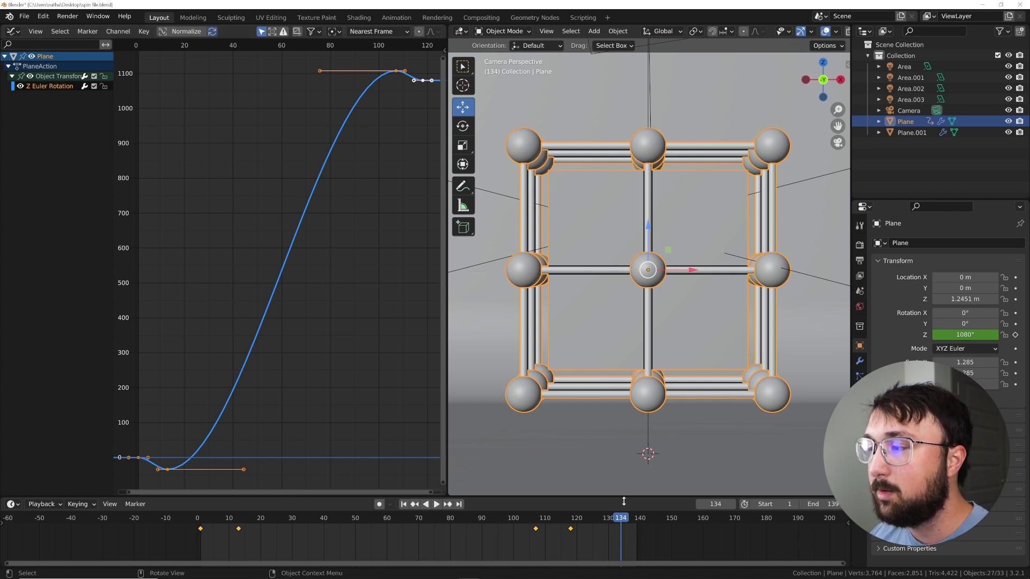
- Try extending the first keyframe's outgoing handle to about frame 12, preview the motion, and revert the handle to compare the original easing
{"action": "left_click", "coordinate": [403, 505]}
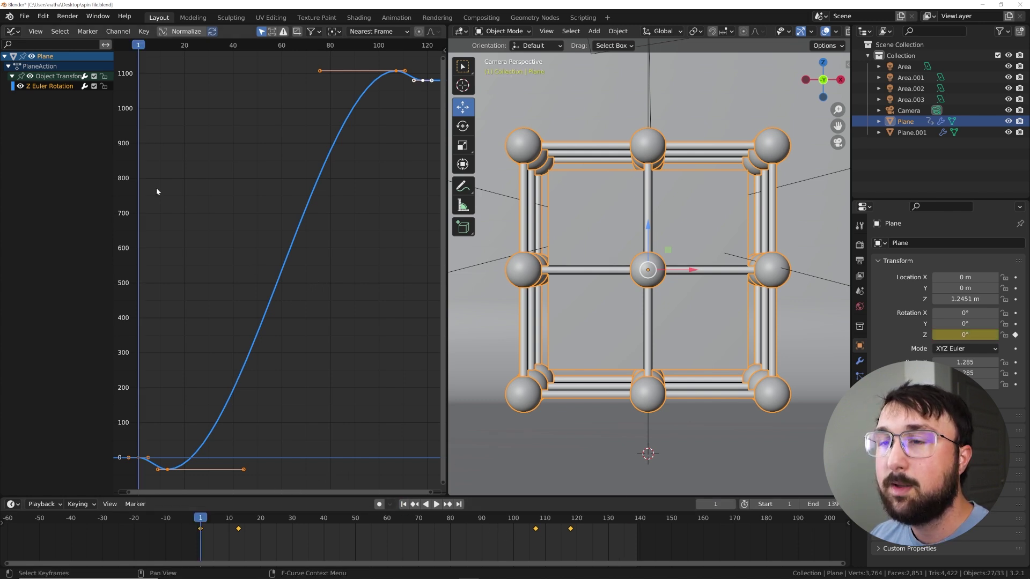
{"action": "scroll", "coordinate": [190, 466], "scroll_direction": "up", "scroll_amount": 5}
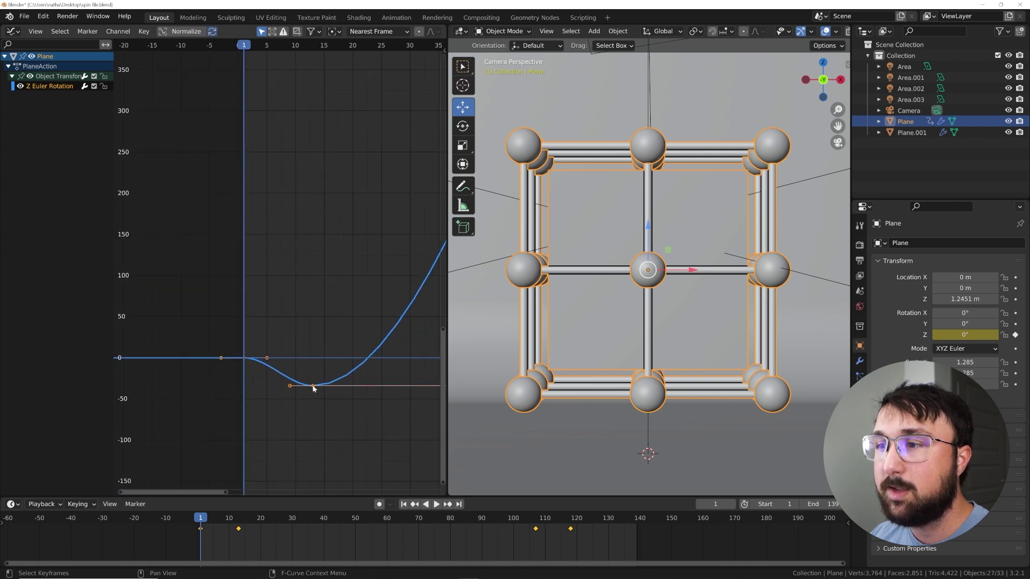
{"action": "left_click_drag", "start_coordinate": [249, 44], "coordinate": [246, 101]}
{"action": "scroll", "coordinate": [319, 264], "scroll_direction": "up", "scroll_amount": 4}
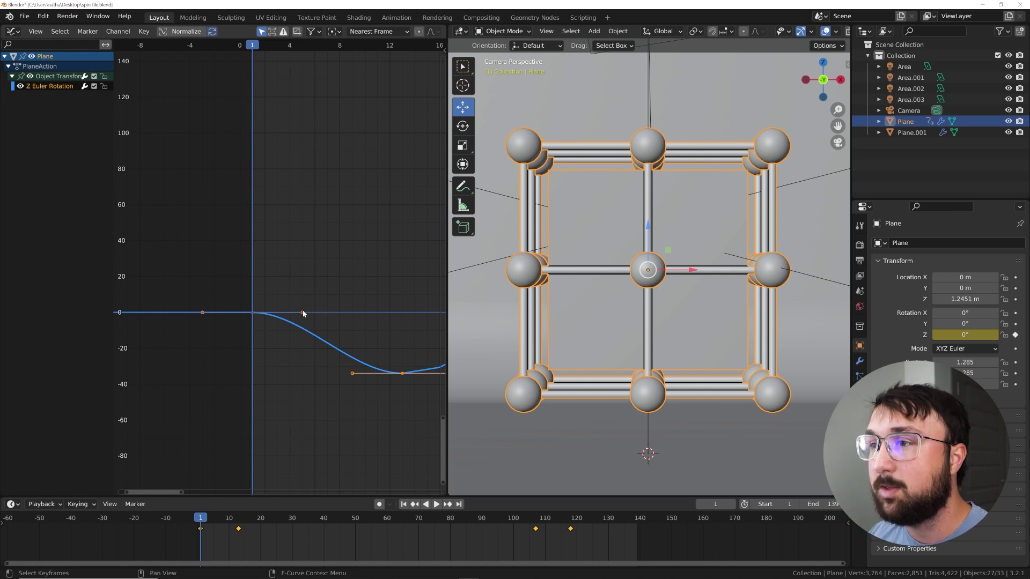
{"action": "left_click_drag", "start_coordinate": [303, 315], "coordinate": [389, 311]}
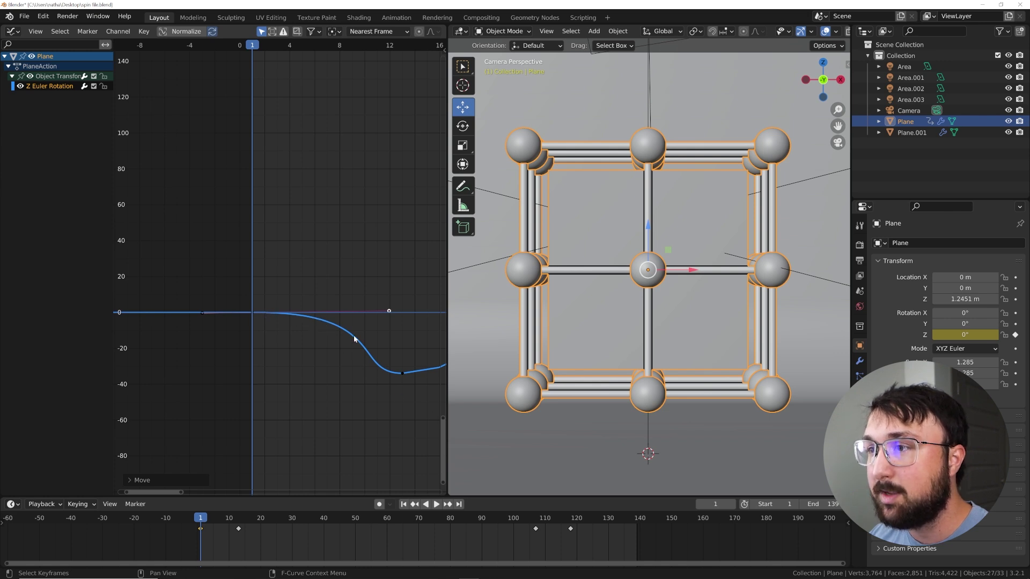
{"action": "key", "text": "space"}
{"action": "scroll", "coordinate": [367, 138], "scroll_direction": "down", "scroll_amount": 1}
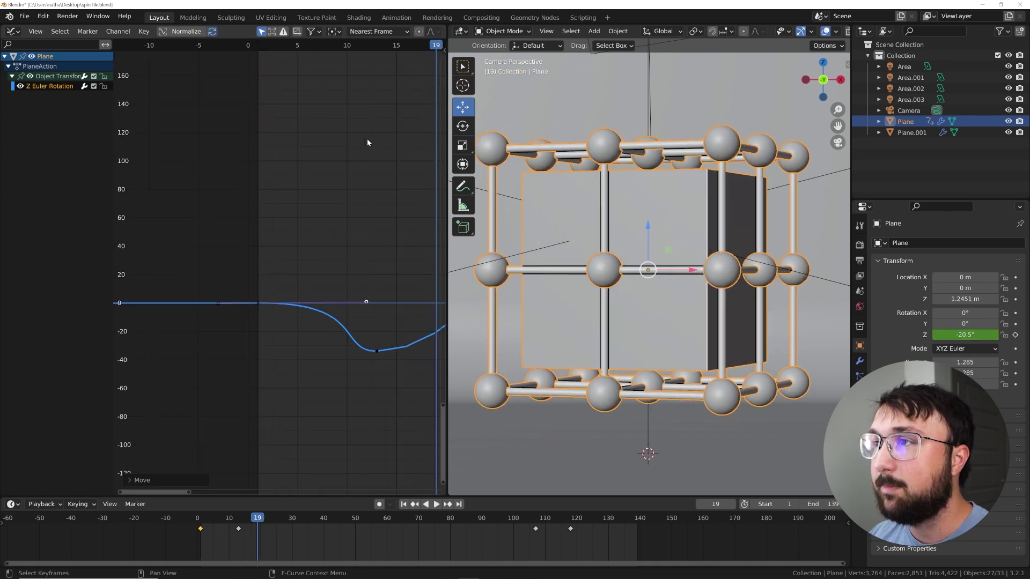
{"action": "key", "text": "shift+Left"}
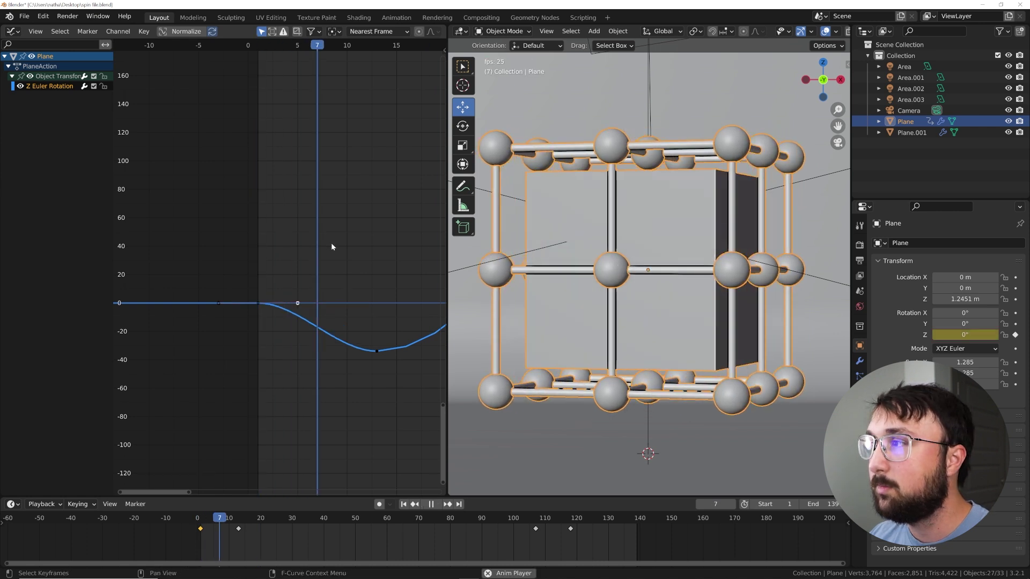
{"action": "left_click_drag", "start_coordinate": [378, 53], "coordinate": [287, 133]}
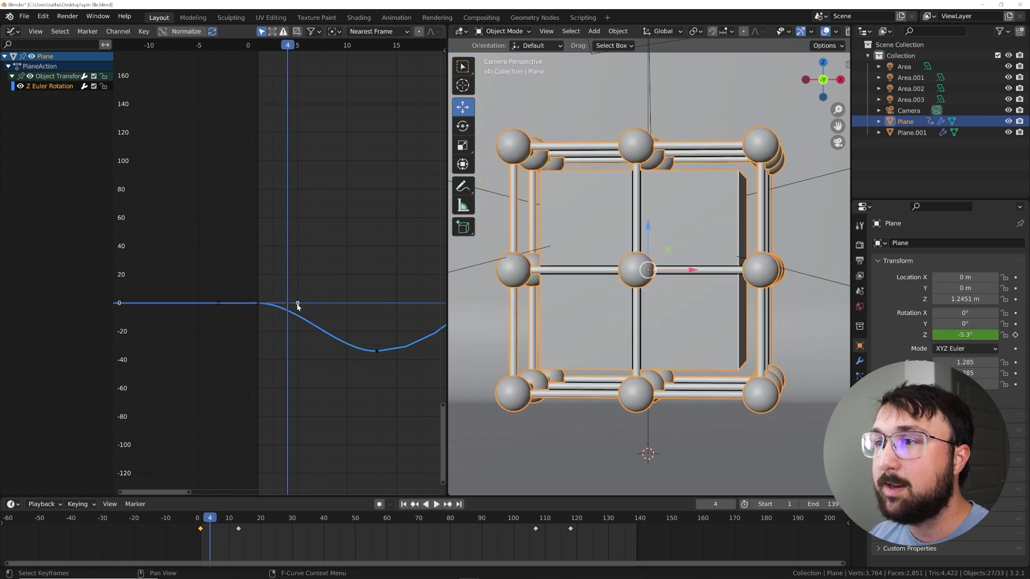
- Try stretching the first keyframe's outgoing handle to about frame 15, play the spin from the first frame, and undo the handle change
{"action": "left_click_drag", "start_coordinate": [297, 304], "coordinate": [397, 305]}
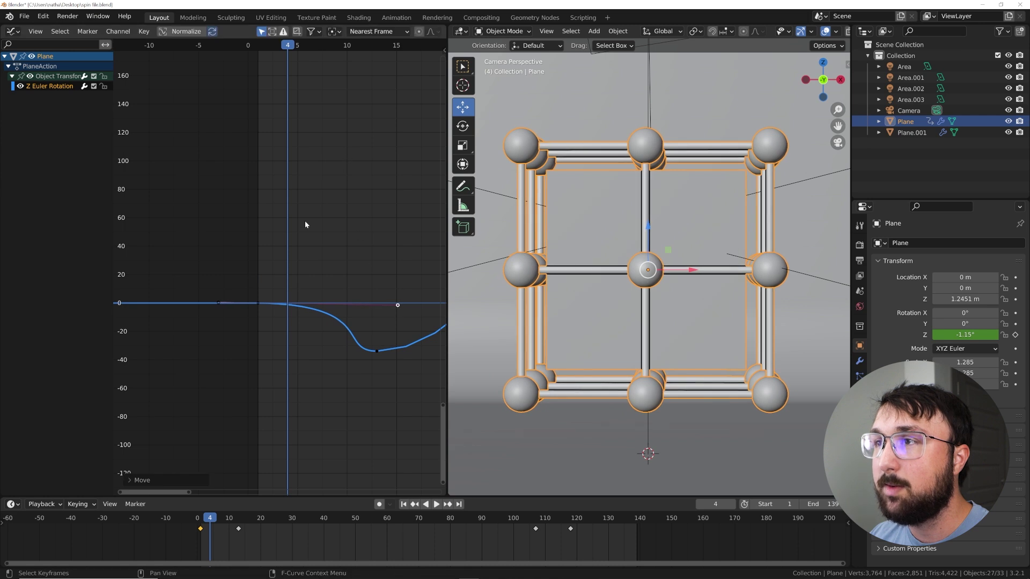
{"action": "left_click", "coordinate": [404, 504]}
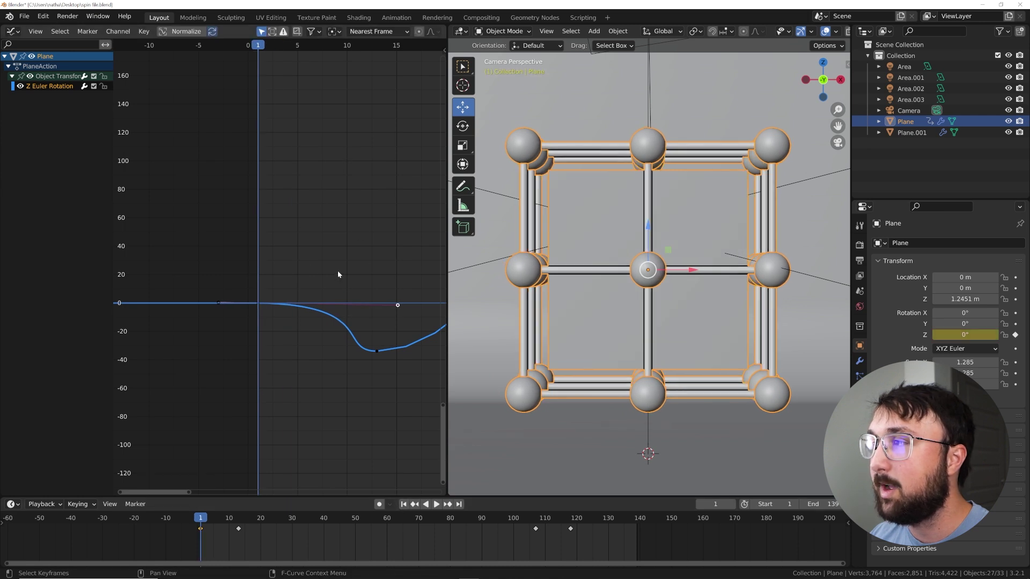
{"action": "key", "text": "space"}
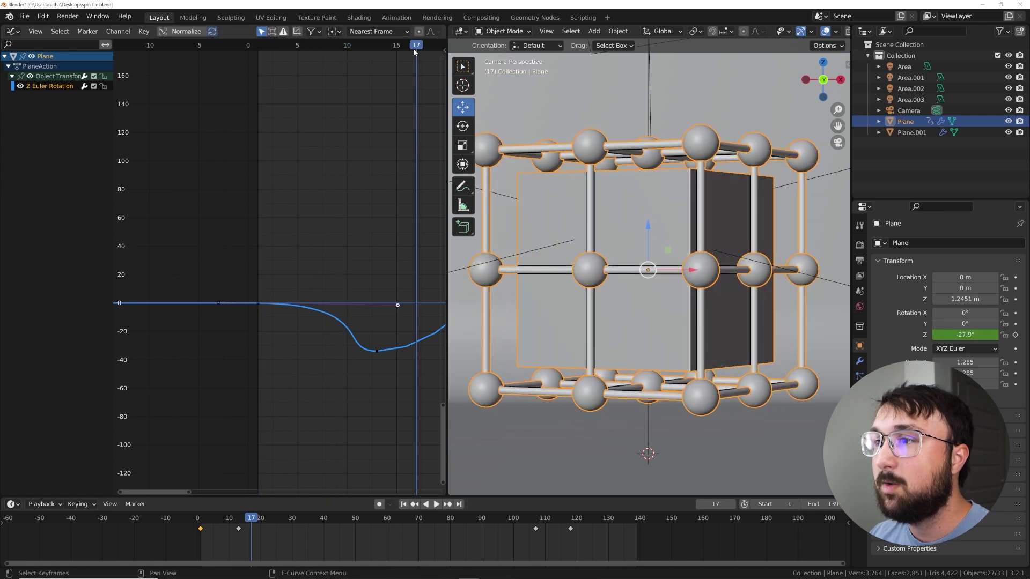
{"action": "key", "text": "ctrl+z"}
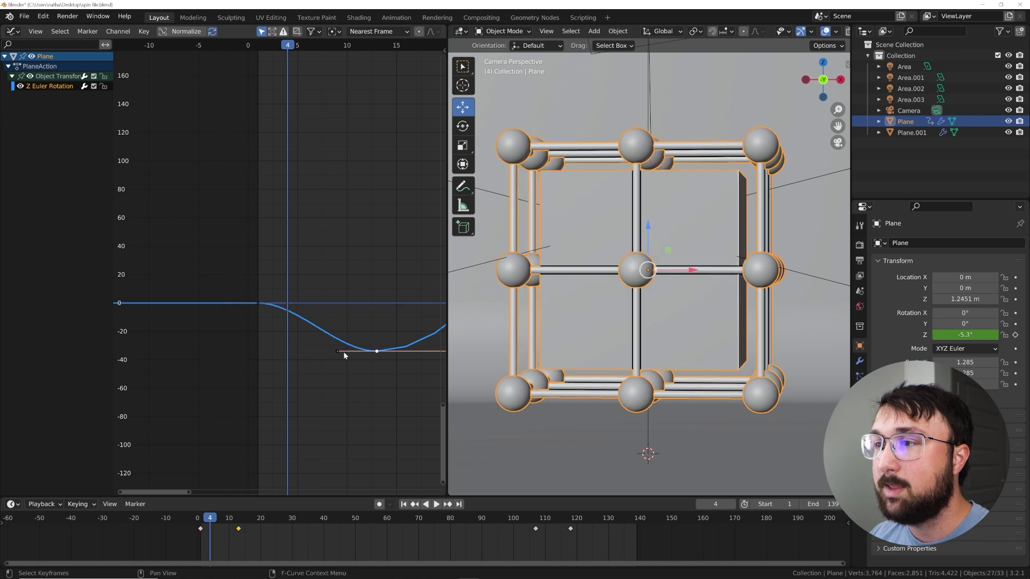
- Try pulling the frame 13 keyframe's incoming handle back to about frame 1 and play the anticipation from the first frame
{"action": "left_click_drag", "start_coordinate": [343, 351], "coordinate": [302, 487]}
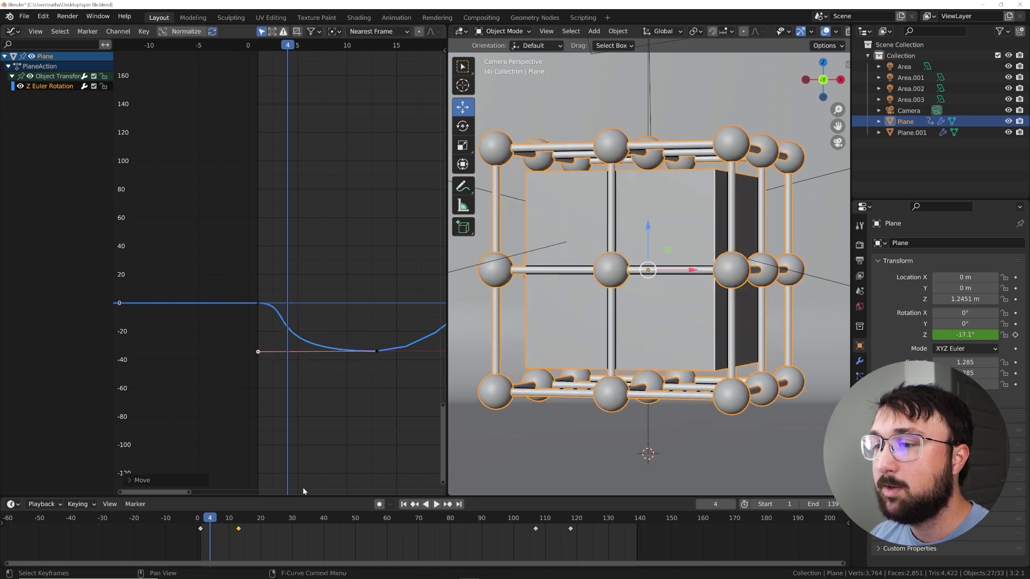
{"action": "key", "text": "shift+Left"}
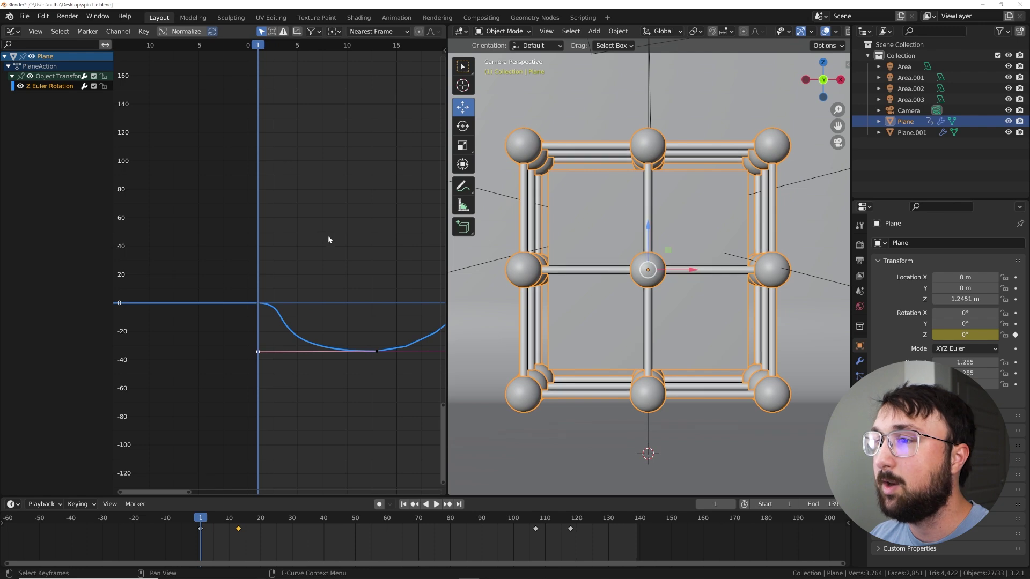
{"action": "key", "text": "space"}
{"action": "scroll", "coordinate": [330, 251], "scroll_direction": "down", "scroll_amount": 2}
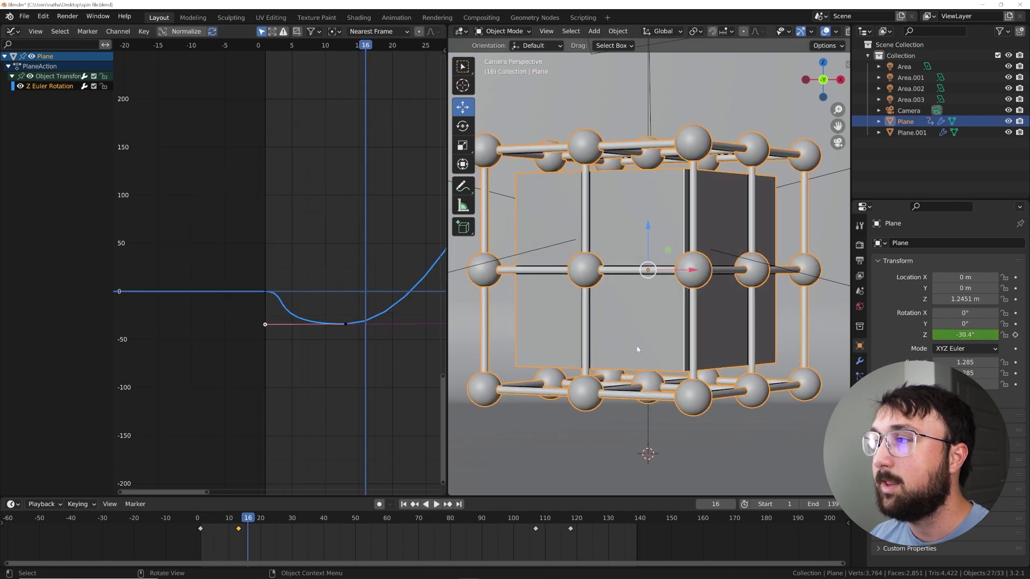
{"action": "key", "text": "shift+Left"}
{"action": "key", "text": "space"}
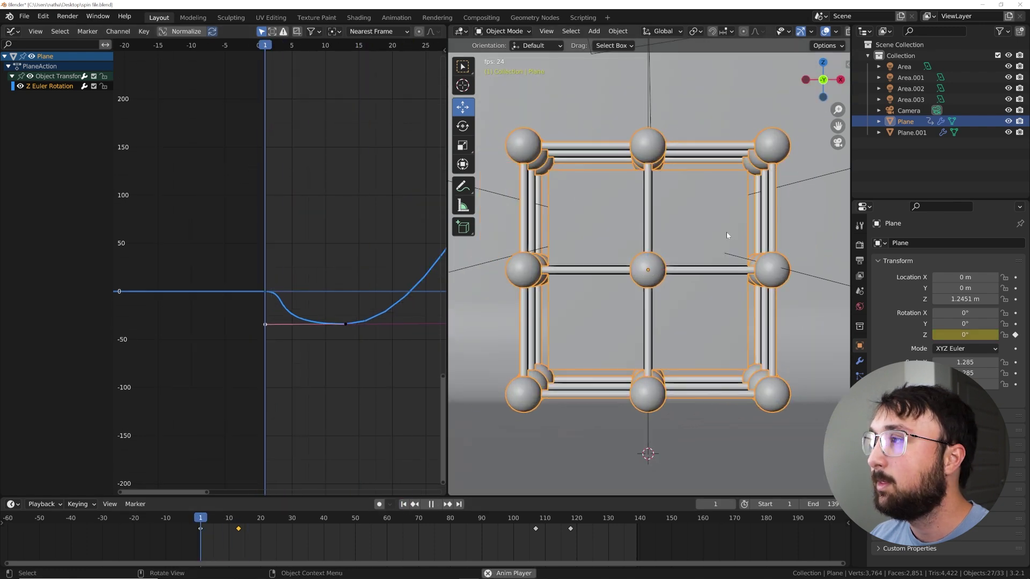
{"action": "key", "text": "space"}
- Hide the viewport overlays, step back and forth through the first few frames, and undo the last handle change
{"action": "left_click", "coordinate": [825, 31]}
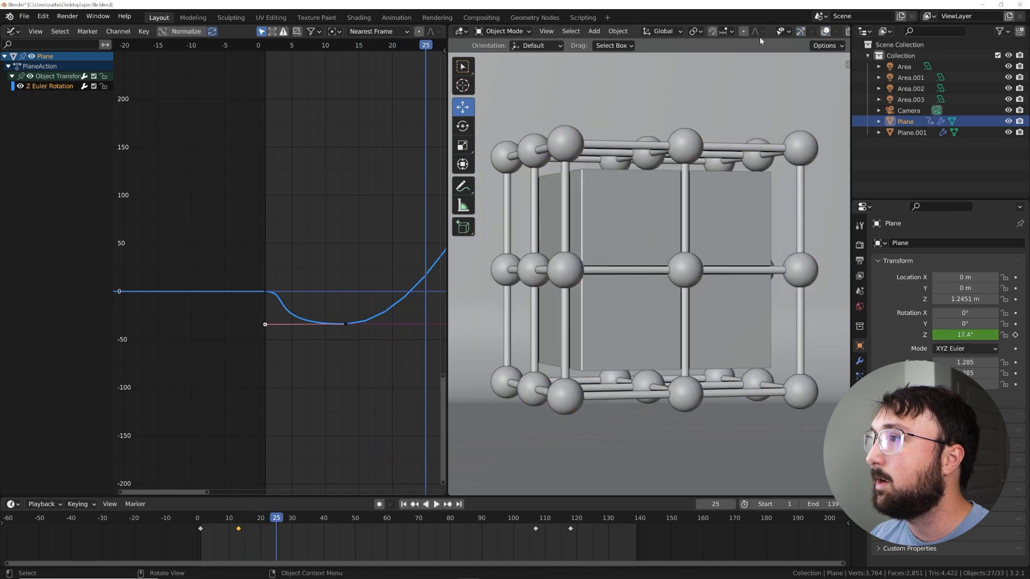
{"action": "left_click", "coordinate": [403, 504]}
{"action": "key", "text": "Right"}
{"action": "key", "text": "Right"}
{"action": "key", "text": "Right"}
{"action": "key", "text": "Right"}
{"action": "key", "text": "Left"}
{"action": "key", "text": "Left"}
{"action": "key", "text": "Left"}
{"action": "key", "text": "Right"}
{"action": "key", "text": "Right"}
{"action": "key", "text": "ctrl+z"}
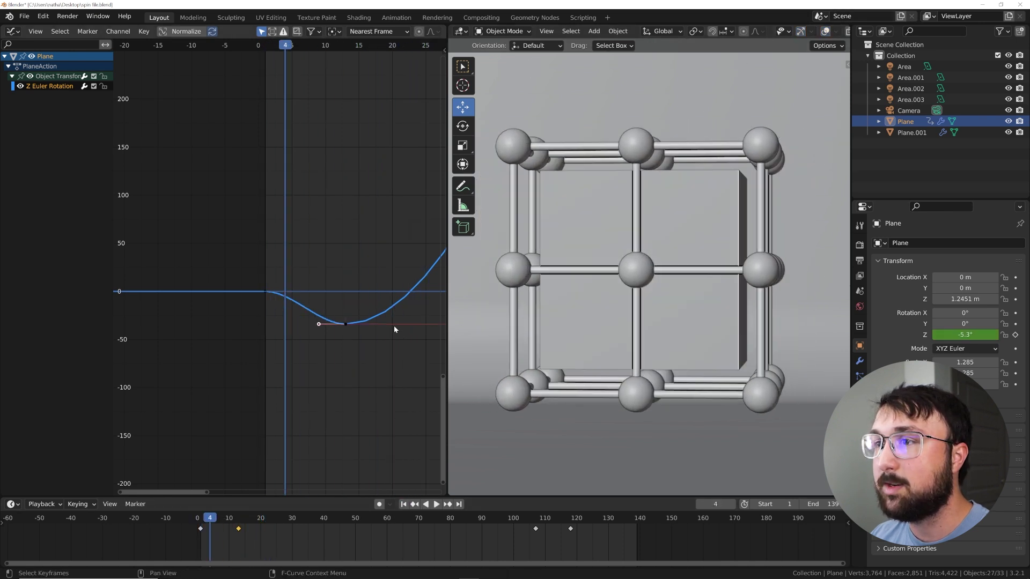
- Preview the original start, pull the frame 13 keyframe's incoming handle back to about frame 0, and replay from the first frame
{"action": "left_click", "coordinate": [404, 504]}
{"action": "key", "text": "space"}
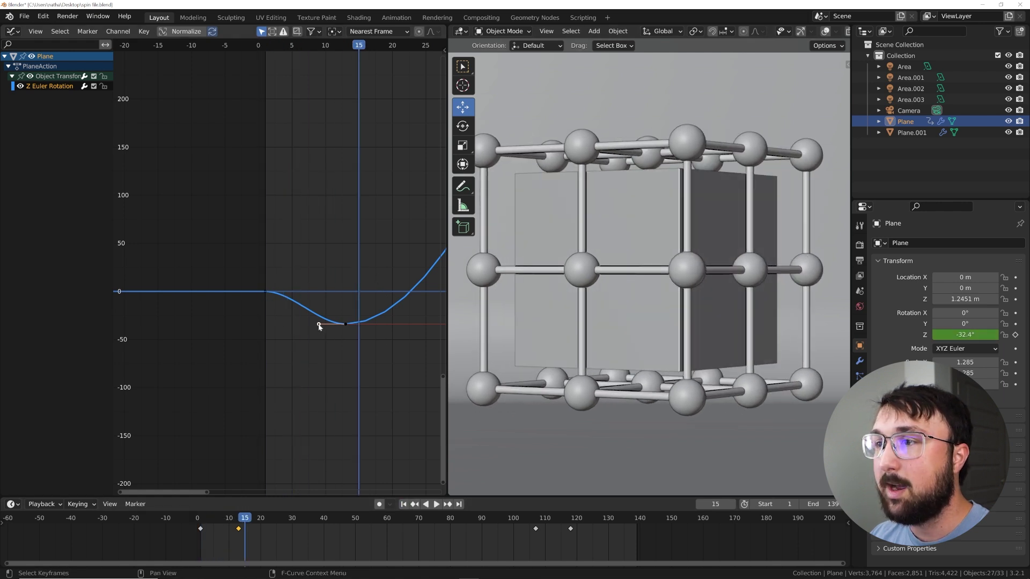
{"action": "left_click_drag", "start_coordinate": [317, 323], "coordinate": [254, 324]}
{"action": "key", "text": "space"}
{"action": "key", "text": "shift+Left"}
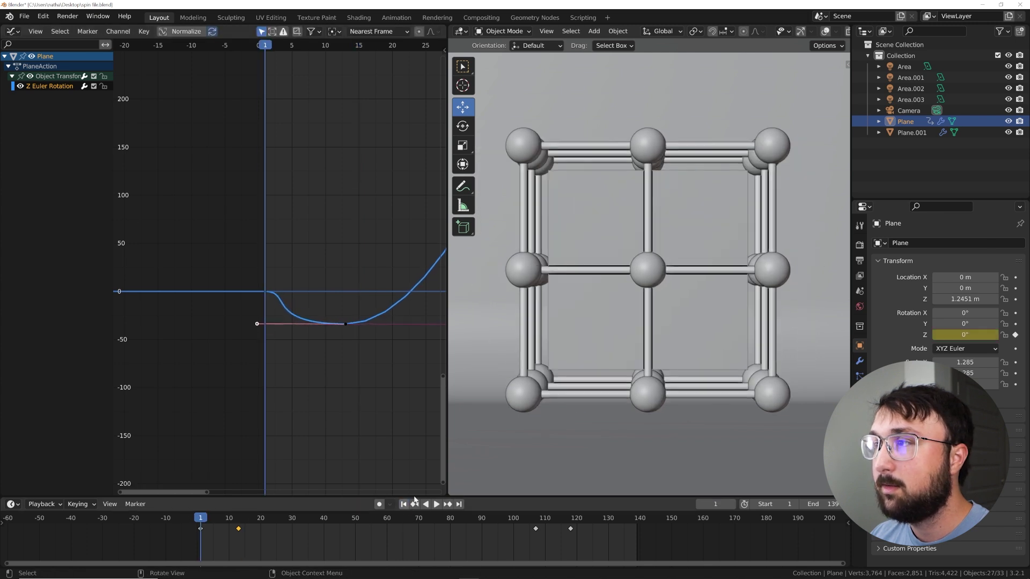
{"action": "key", "text": "space"}
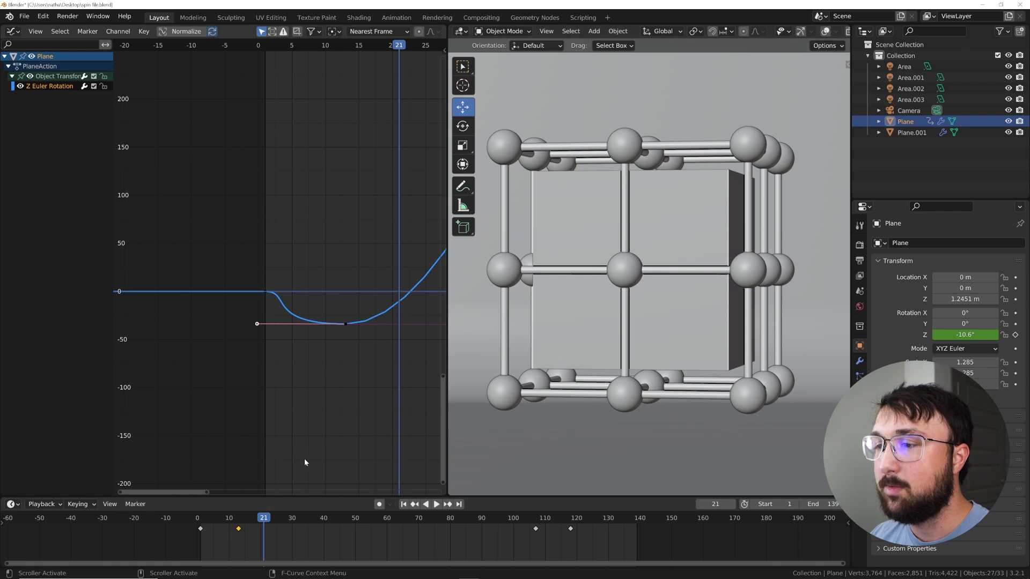
- Pull the frame 107 keyframe's incoming handle horizontally back to about frame 3 and play the spin twice from the first frame
{"action": "scroll", "coordinate": [304, 463], "scroll_direction": "down", "scroll_amount": 3}
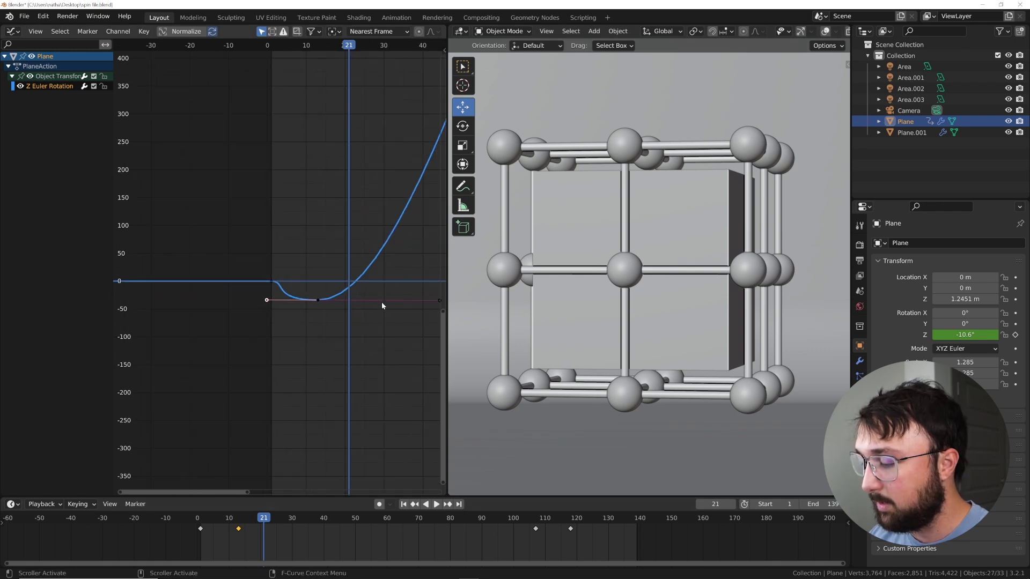
{"action": "key", "text": "Home"}
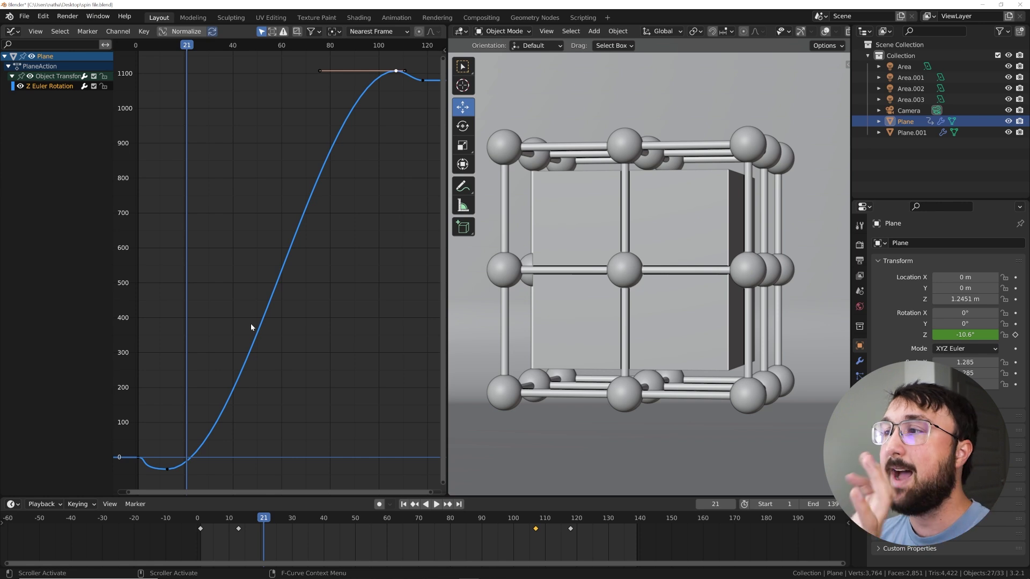
{"action": "left_click_drag", "start_coordinate": [320, 71], "coordinate": [143, 70]}
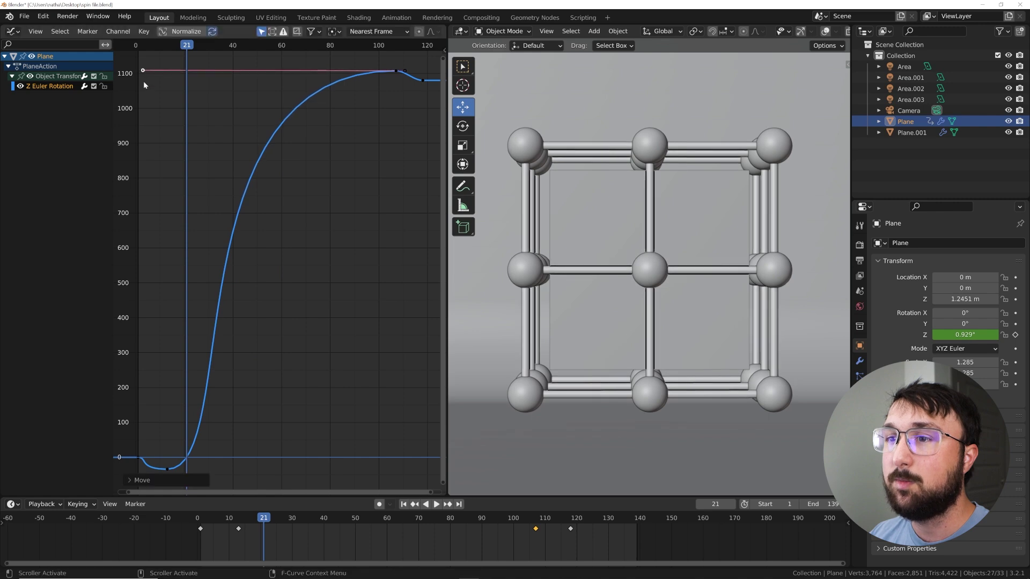
{"action": "left_click", "coordinate": [403, 504]}
{"action": "key", "text": "space"}
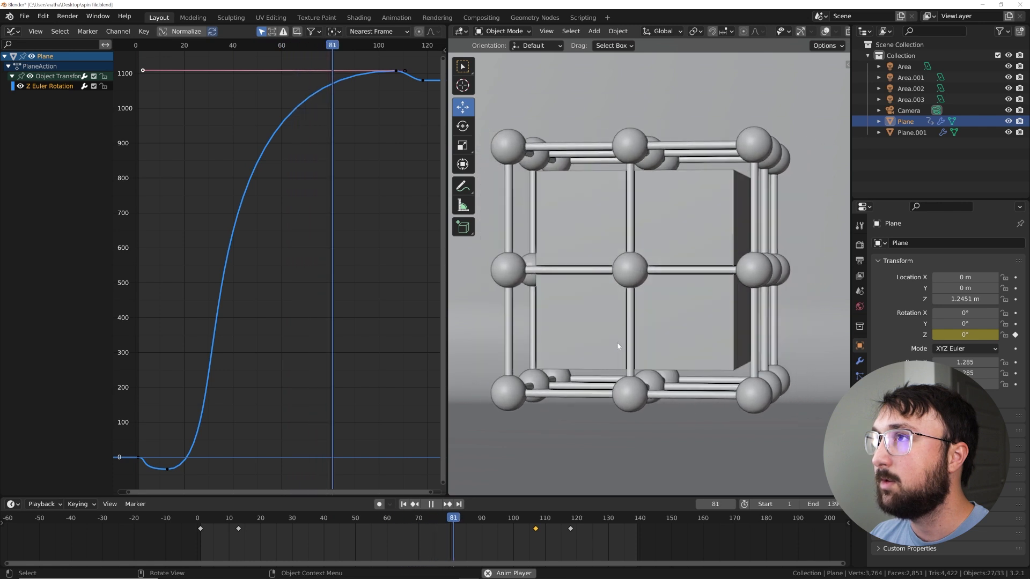
{"action": "key", "text": "space"}
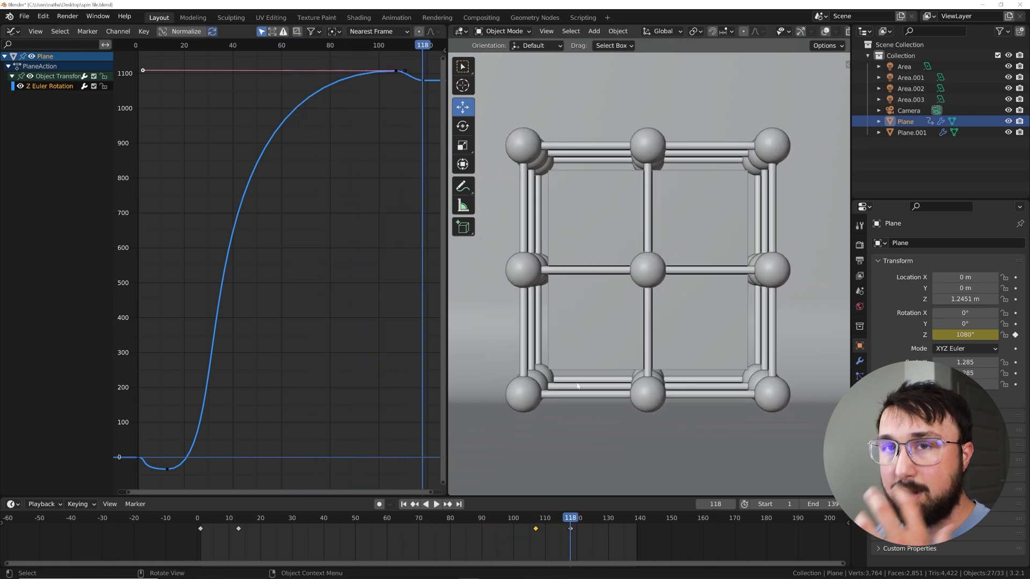
{"action": "left_click", "coordinate": [404, 504]}
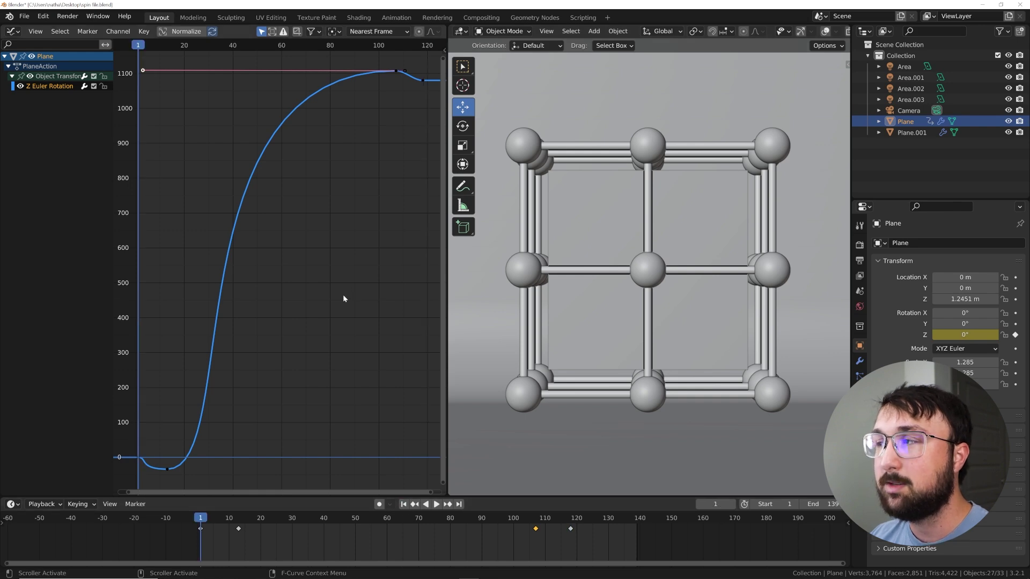
{"action": "key", "text": "space"}
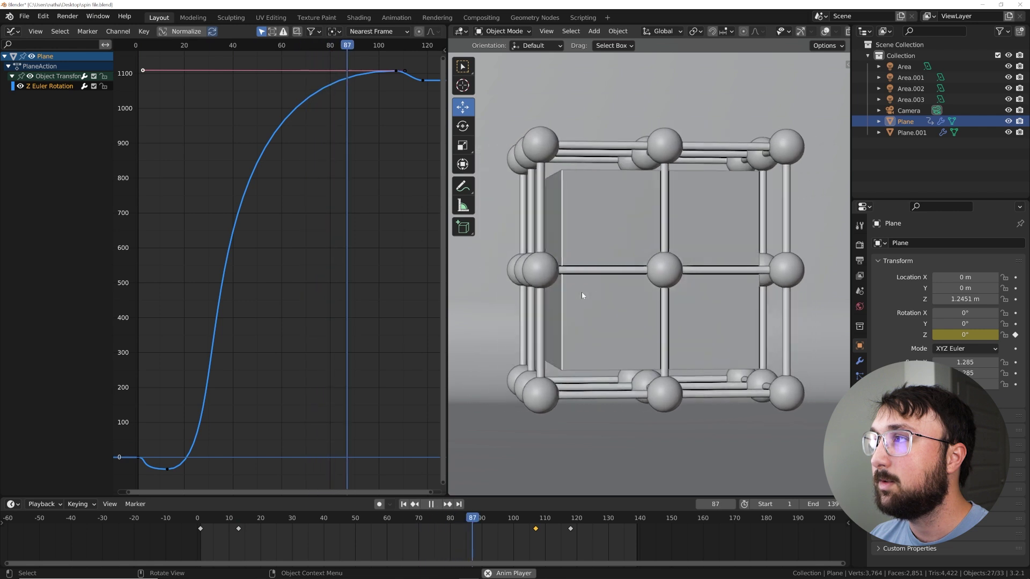
{"action": "key", "text": "space"}
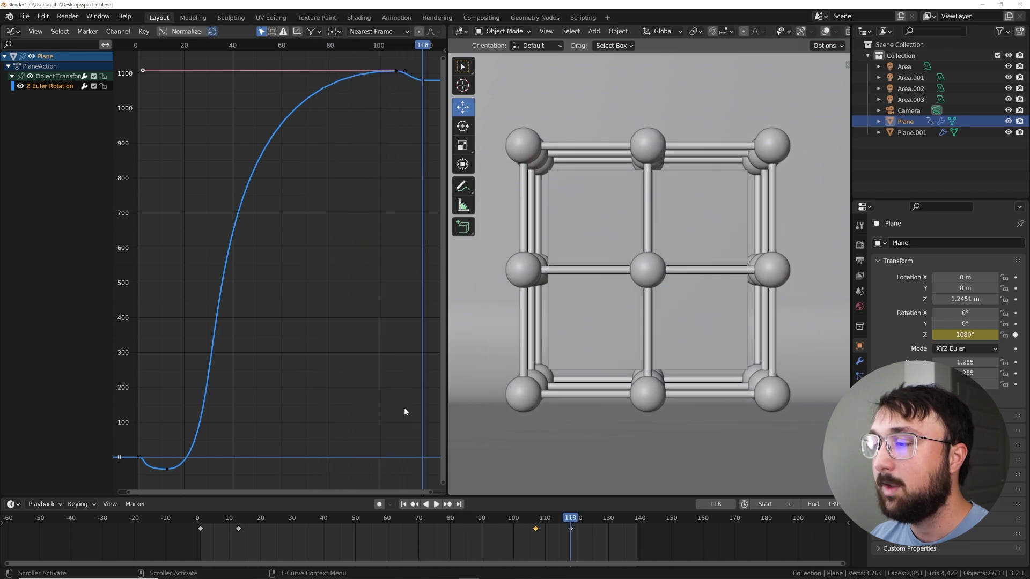
- Pull the frame 118 keyframe's incoming handle horizontally back to about frame 109 and play the animation to check the settling motion
{"action": "scroll", "coordinate": [349, 245], "scroll_direction": "up", "scroll_amount": 5}
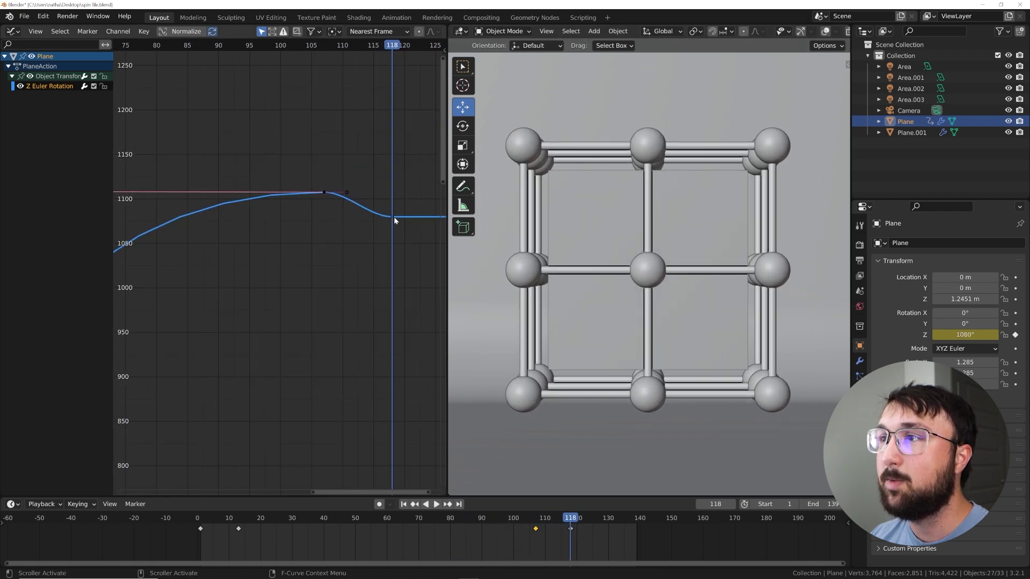
{"action": "left_click", "coordinate": [393, 216]}
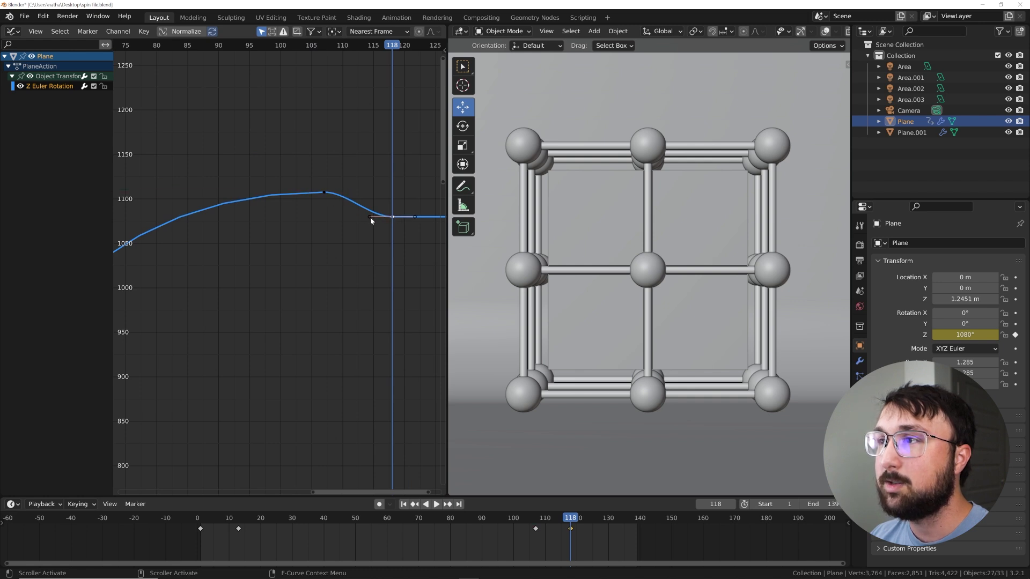
{"action": "left_click_drag", "start_coordinate": [370, 220], "coordinate": [334, 221]}
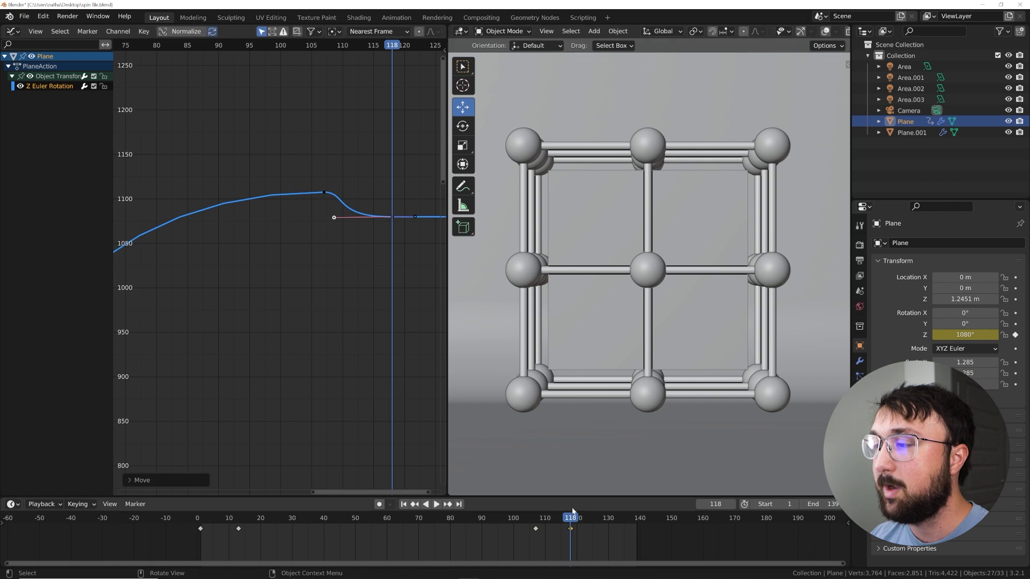
{"action": "key", "text": "space"}
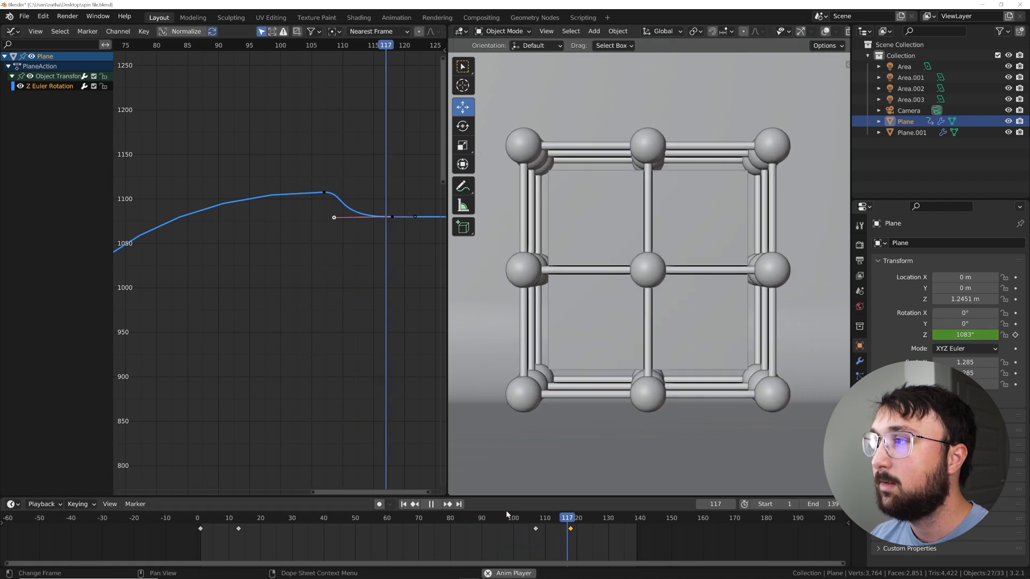
- Undo the last change to the frame 118 keyframe's incoming handle and replay the settling motion for comparison
{"action": "left_click", "coordinate": [581, 533]}
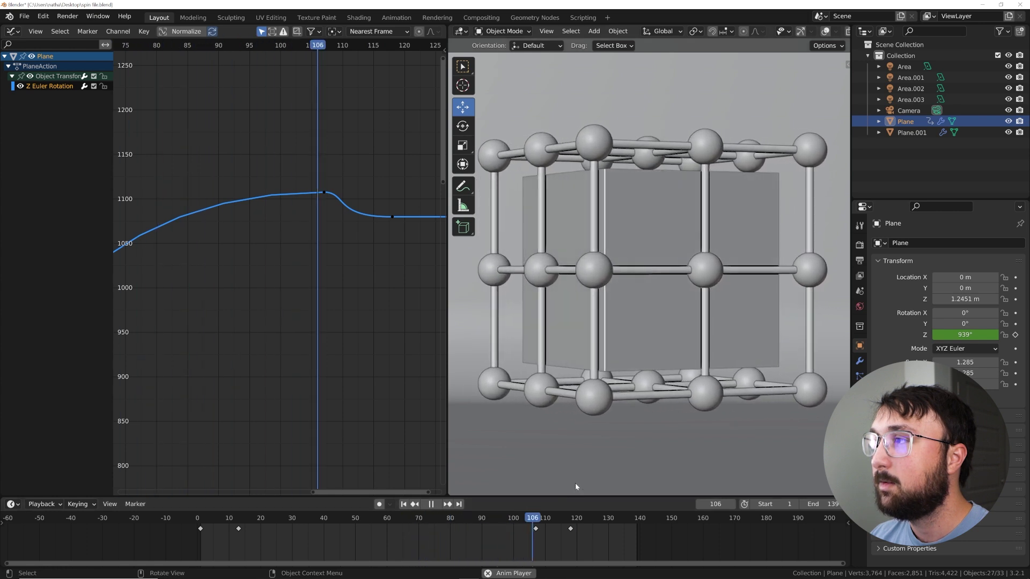
{"action": "key", "text": "space"}
{"action": "key", "text": "ctrl+z"}
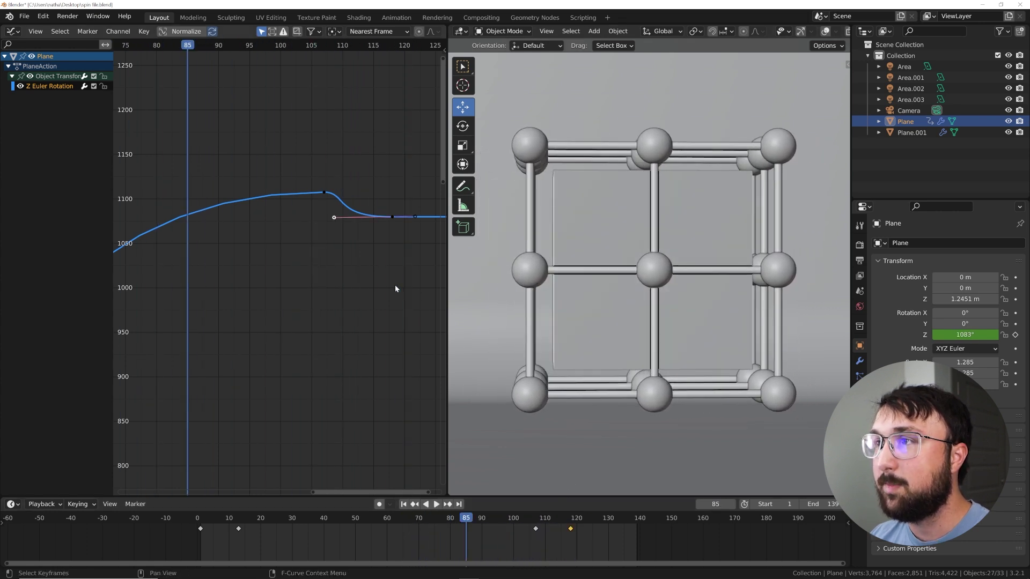
{"action": "key", "text": "ctrl+shift+z"}
{"action": "key", "text": "ctrl+shift+z"}
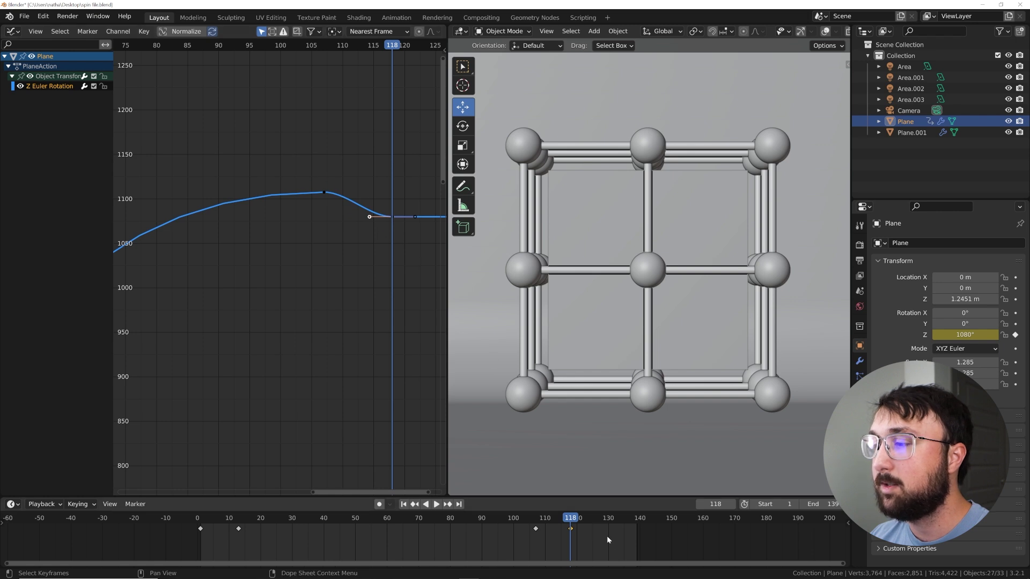
{"action": "left_click", "coordinate": [442, 540]}
{"action": "key", "text": "space"}
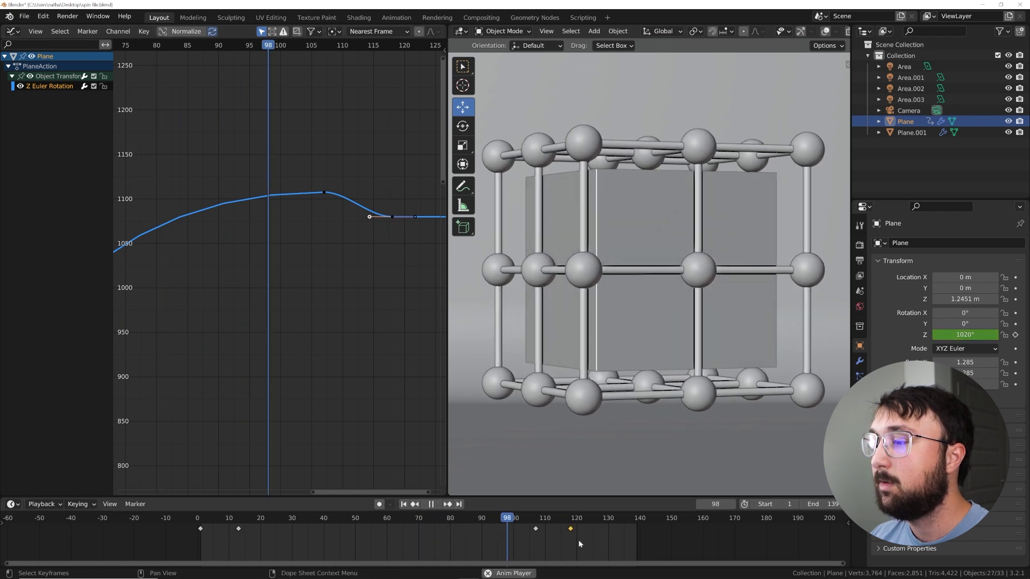
{"action": "key", "text": "space"}
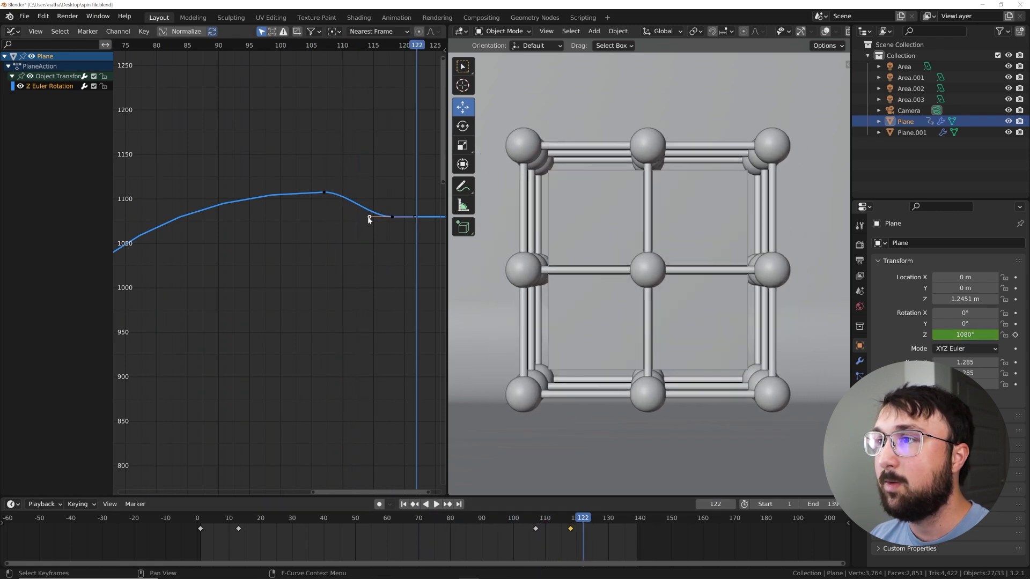
- Pull the frame 118 keyframe's incoming handle back to about frame 107 and play the whole spin from the first frame
{"action": "left_click_drag", "start_coordinate": [366, 217], "coordinate": [326, 216]}
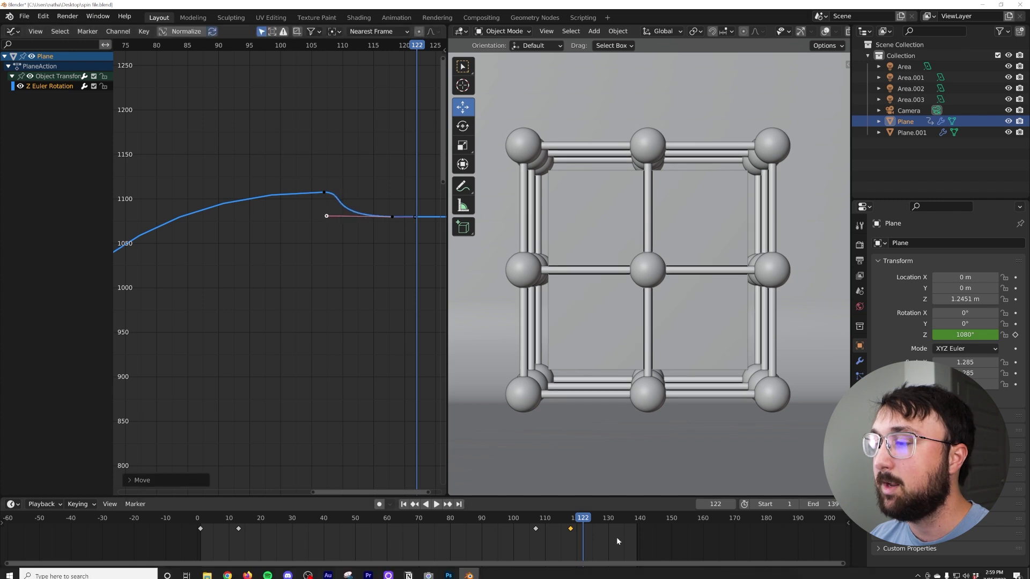
{"action": "mouse_move", "coordinate": [582, 522]}
{"action": "left_mouse_down"}
{"action": "mouse_move", "coordinate": [510, 521]}
{"action": "mouse_move", "coordinate": [593, 538]}
{"action": "left_mouse_up"}
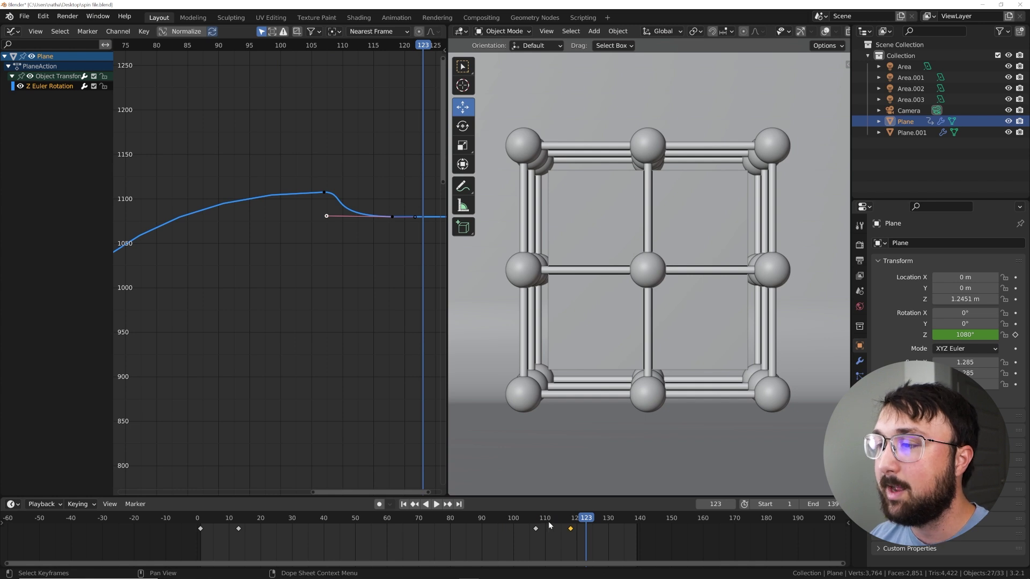
{"action": "left_click", "coordinate": [402, 504]}
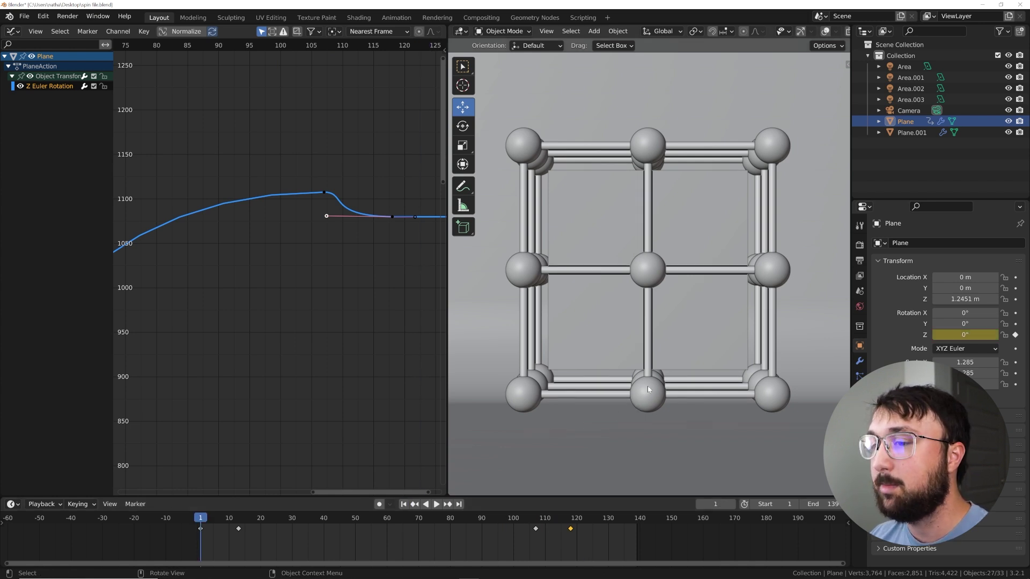
{"action": "key", "text": "space"}
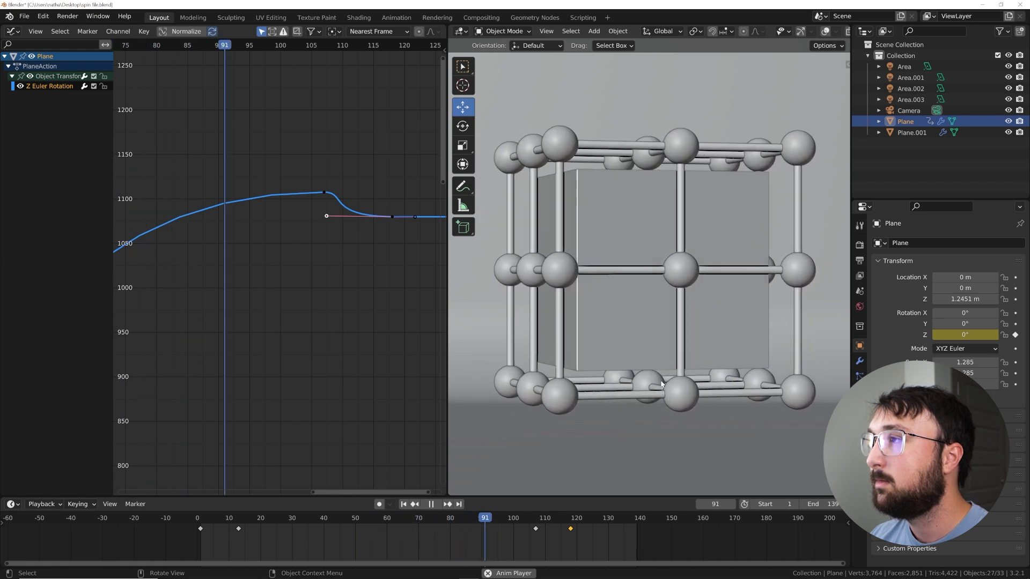
{"action": "key", "text": "space"}
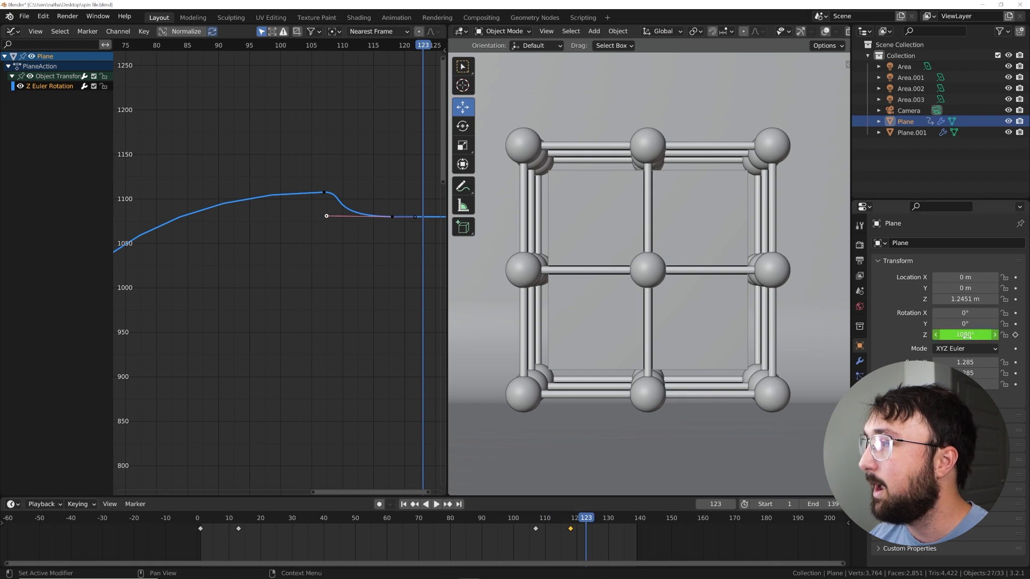
- Try tilting the lattice about 75° around X at the first frame, and reset its X rotation to 0°
{"action": "left_click_drag", "start_coordinate": [965, 334], "coordinate": [997, 312]}
{"action": "key", "text": "shift+Left"}
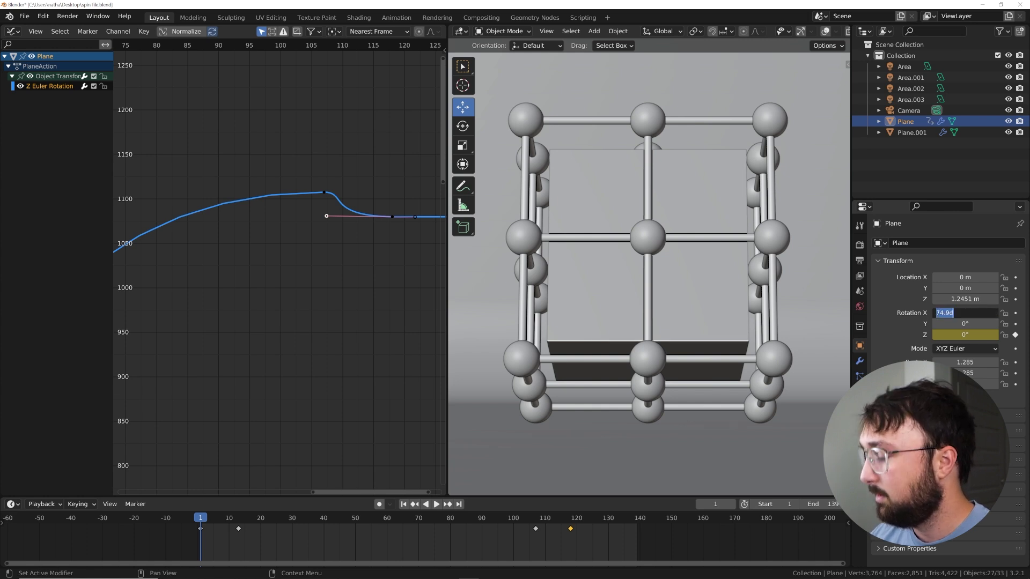
{"action": "type", "text": "0"}
{"action": "key", "text": "Return"}
- Play the spin from the first frame, stop during its slowdown, and step forward to frame 65
{"action": "key", "text": "space"}
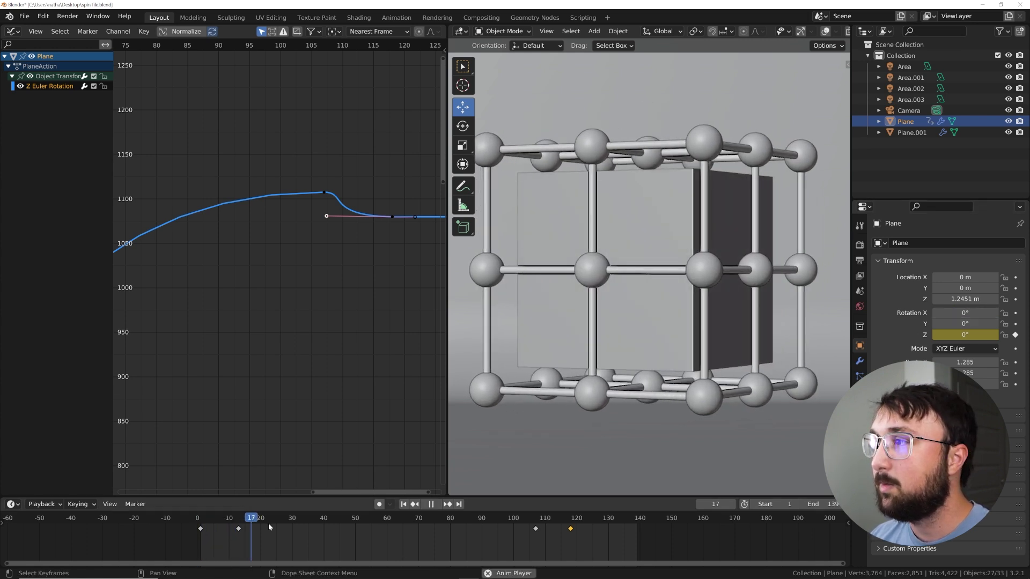
{"action": "key", "text": "space"}
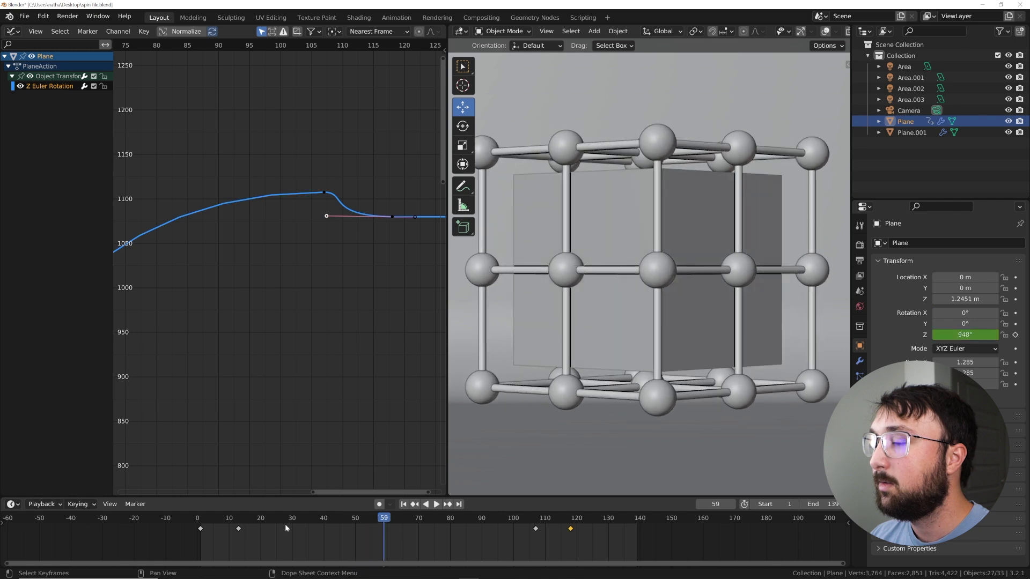
{"action": "key", "text": "Right"}
{"action": "key", "text": "Right"}
{"action": "key", "text": "Right"}
{"action": "key", "text": "Right"}
{"action": "key", "text": "Right"}
{"action": "key", "text": "Right"}
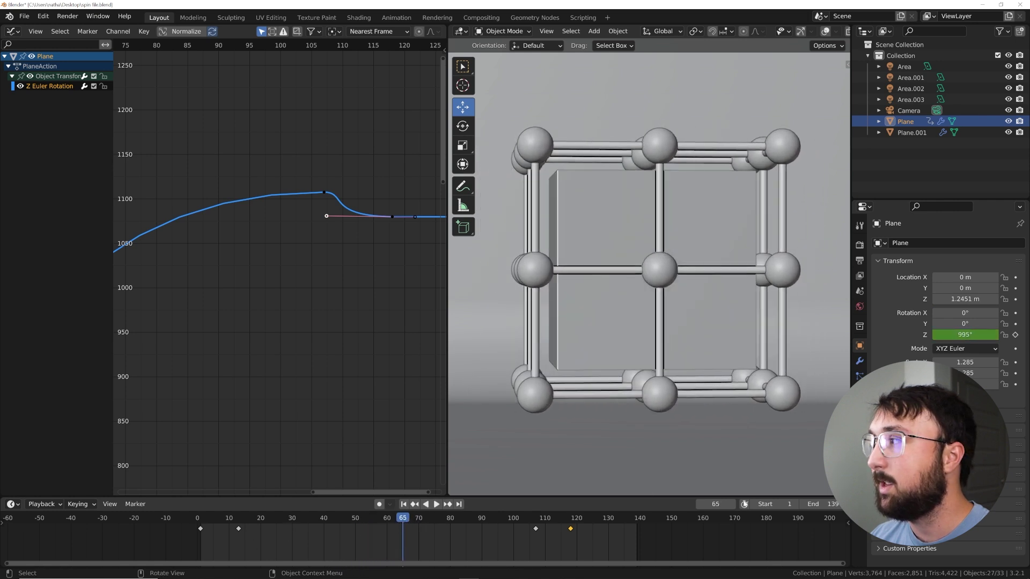
- Try rotating the lattice about 10° around X at frame 65, and reset its X rotation to 0°
{"action": "left_click_drag", "start_coordinate": [963, 313], "coordinate": [984, 312]}
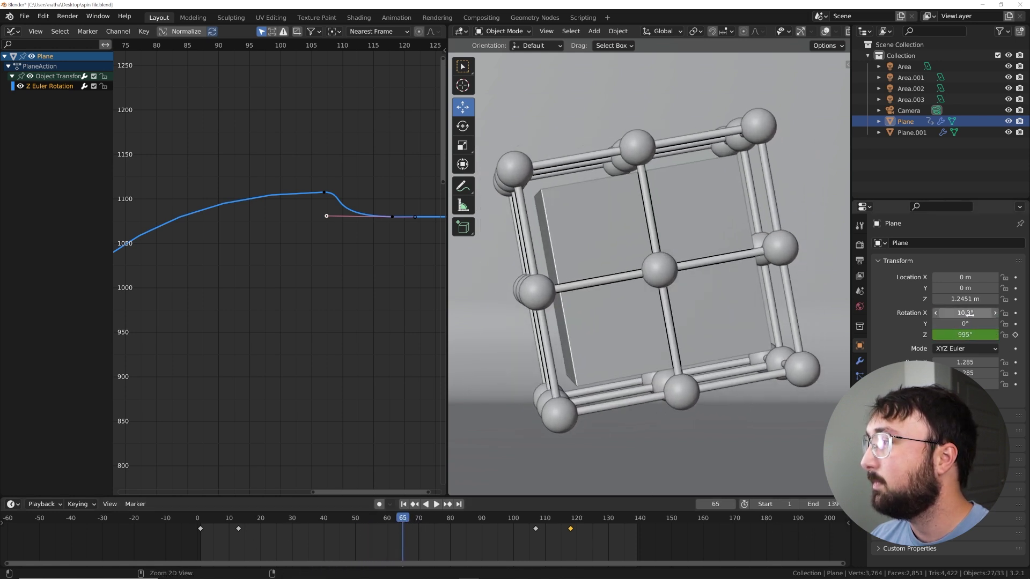
{"action": "type", "text": "0"}
{"action": "key", "text": "Return"}
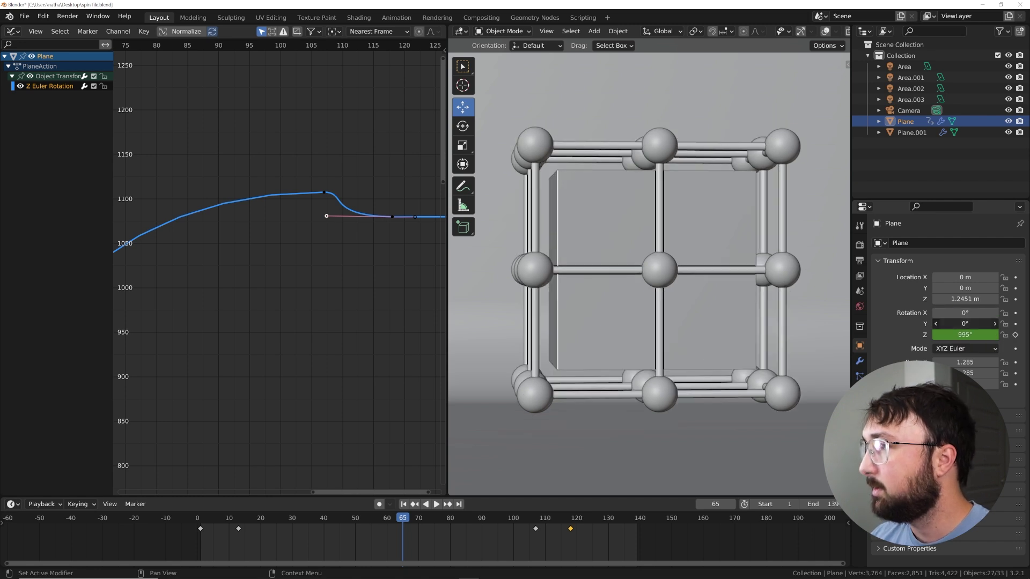
- Keyframe the lattice's Y rotation alone at 0° on frame 65 and briefly play onward
{"action": "mouse_move", "coordinate": [955, 323]}
{"action": "left_mouse_down"}
{"action": "mouse_move", "coordinate": [938, 323]}
{"action": "mouse_move", "coordinate": [955, 321]}
{"action": "left_mouse_up"}
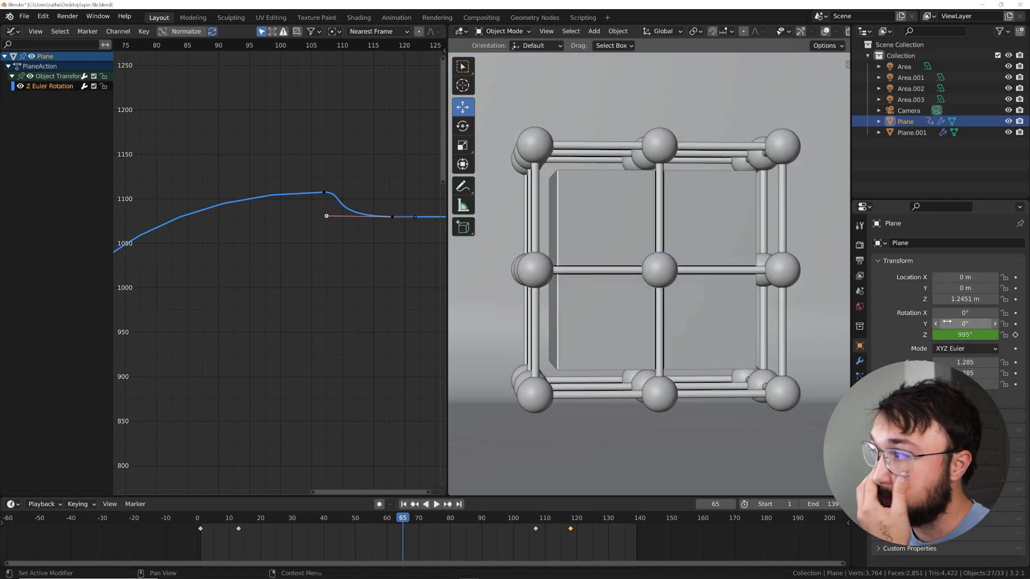
{"action": "left_click", "coordinate": [1013, 323]}
{"action": "key", "text": "space"}
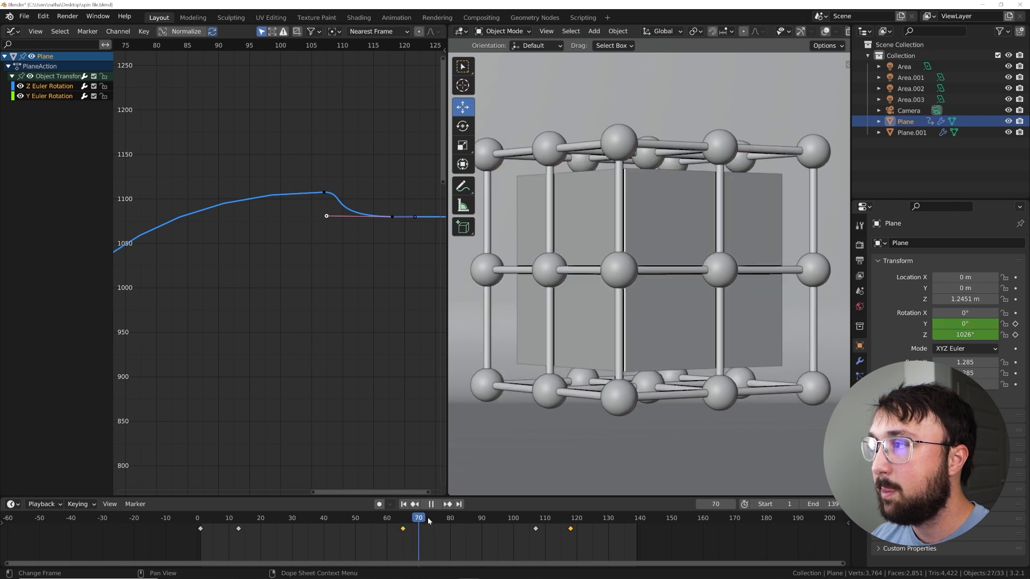
{"action": "key", "text": "space"}
- Keyframe the lattice's Y rotation at 720° on frame 106, then play and scrub through the combined rotation
{"action": "left_click", "coordinate": [538, 520]}
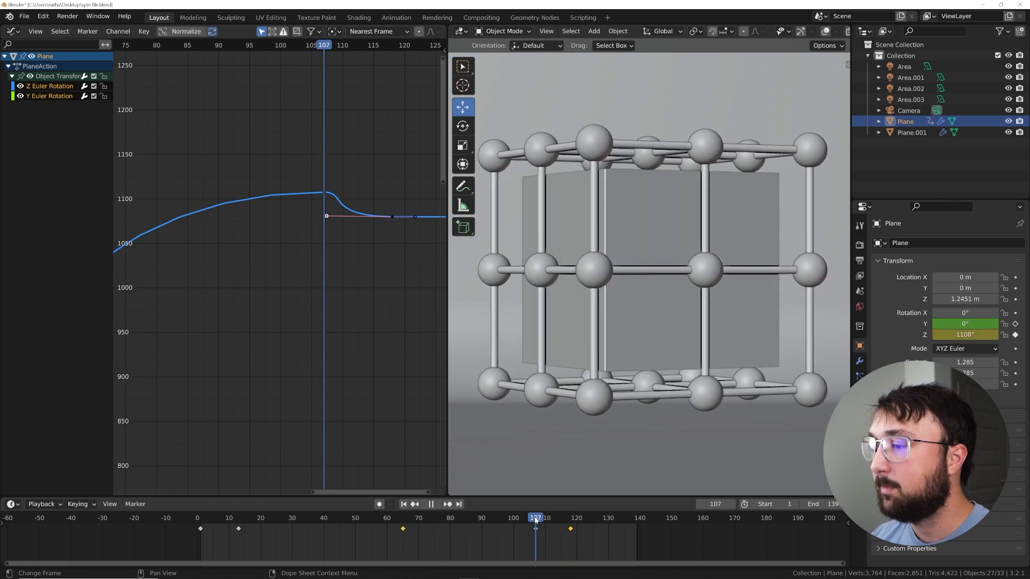
{"action": "left_click", "coordinate": [532, 521]}
{"action": "double_click", "coordinate": [954, 324]}
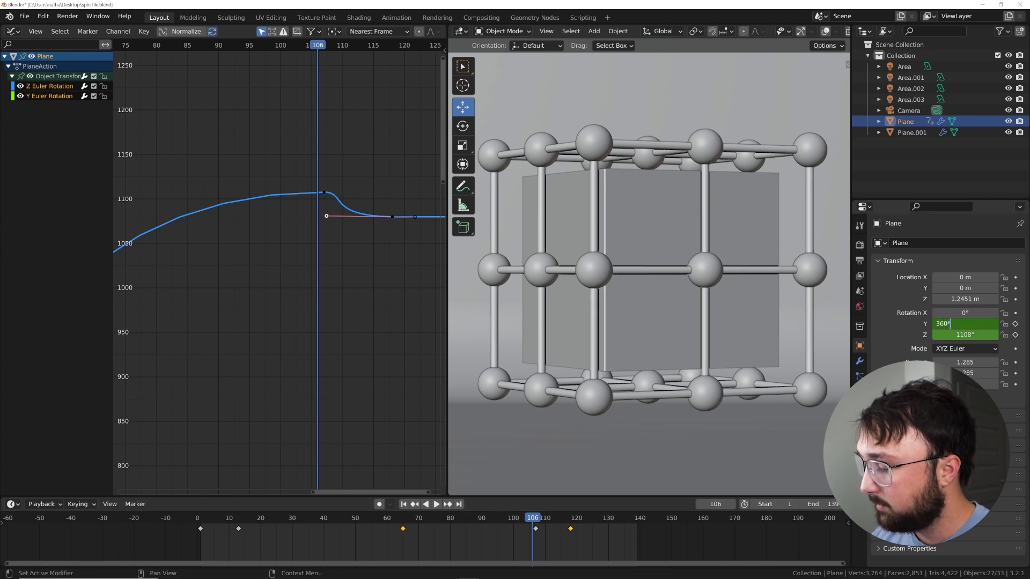
{"action": "key", "text": "i"}
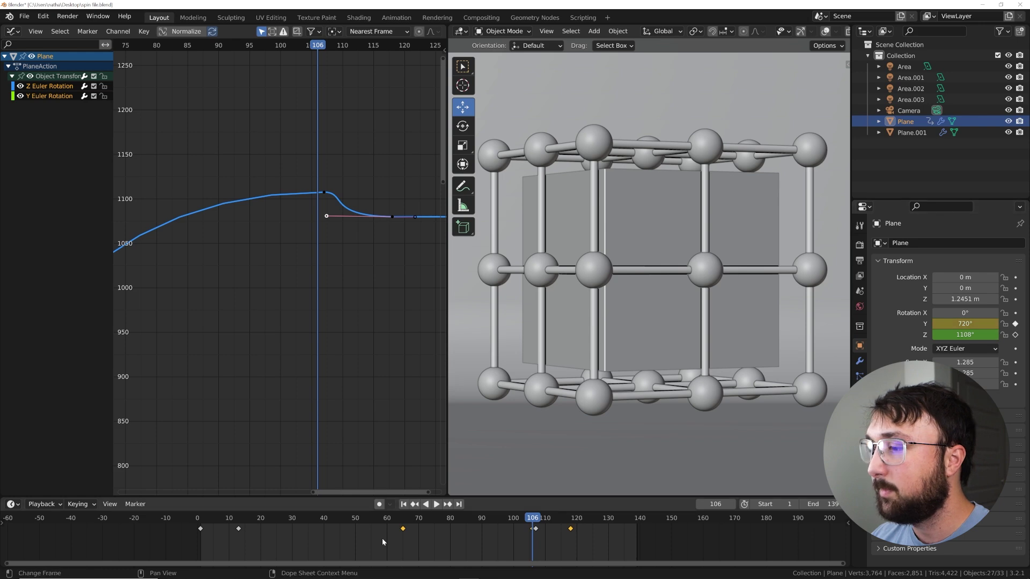
{"action": "key", "text": "space"}
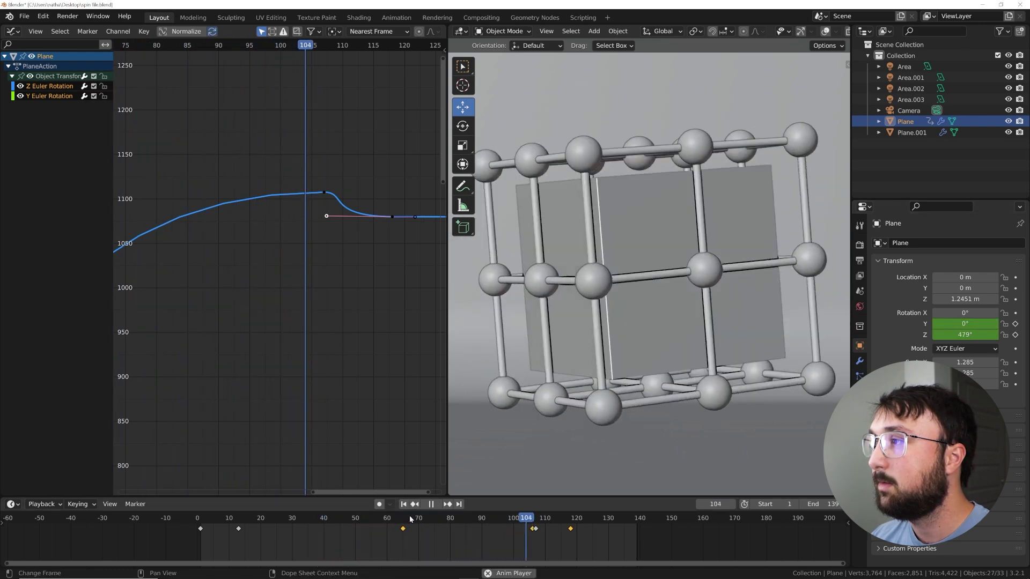
{"action": "key", "text": "space"}
{"action": "left_click_drag", "start_coordinate": [577, 519], "coordinate": [475, 519]}
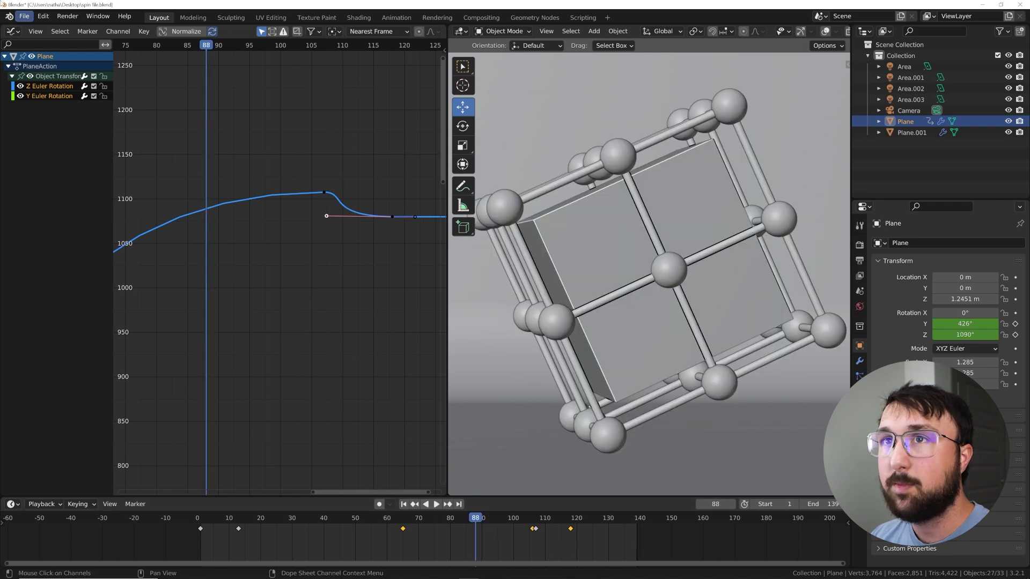
- Select only the Y Euler Rotation channel and fit its curve in the Graph Editor
{"action": "left_click", "coordinate": [46, 97]}
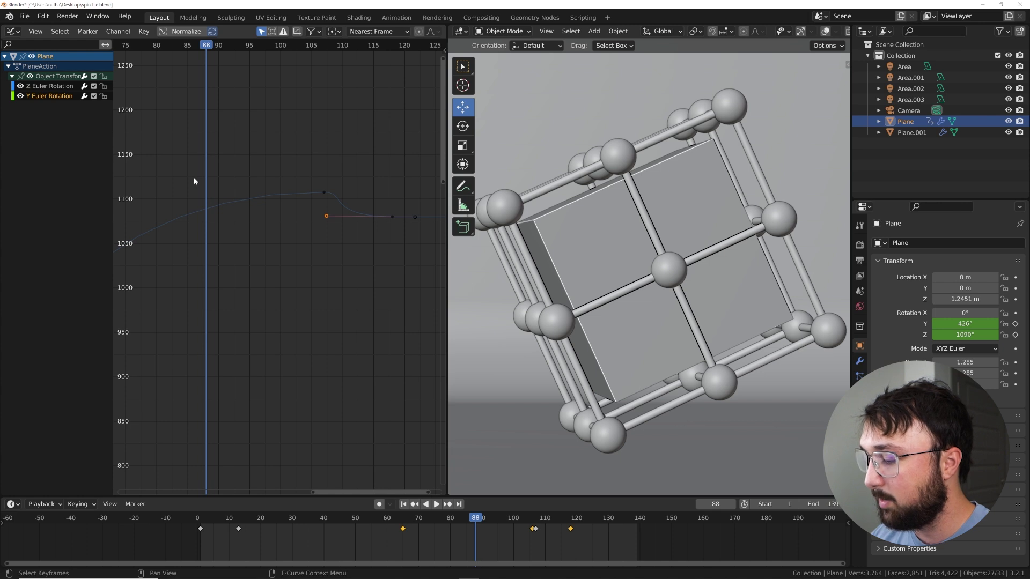
{"action": "key", "text": "Home"}
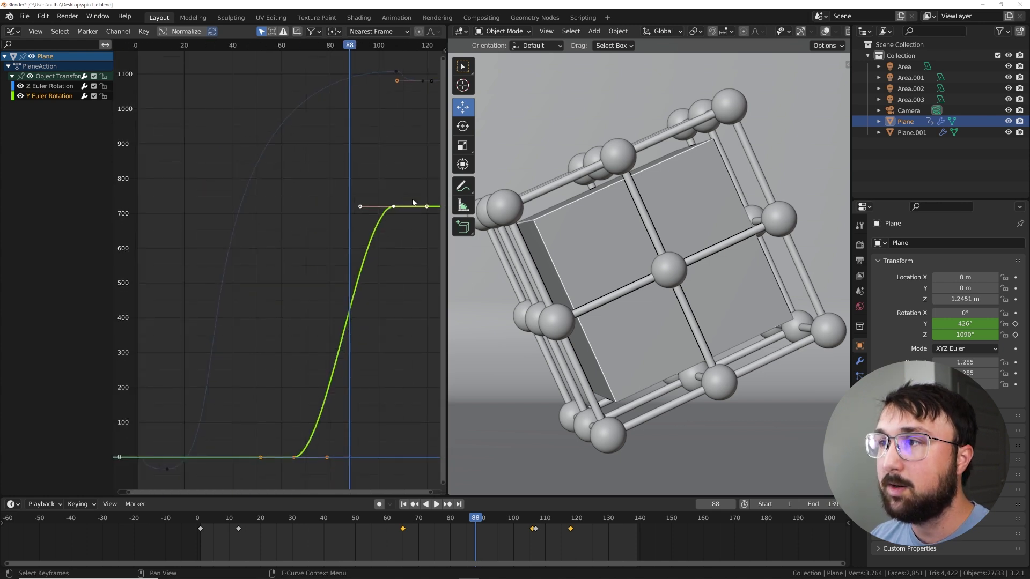
- Stretch the Y rotation handles: frame 106 keyframe's incoming handle to about frame 81, frame 65 keyframe's outgoing handle to about frame 93
{"action": "left_click", "coordinate": [393, 207]}
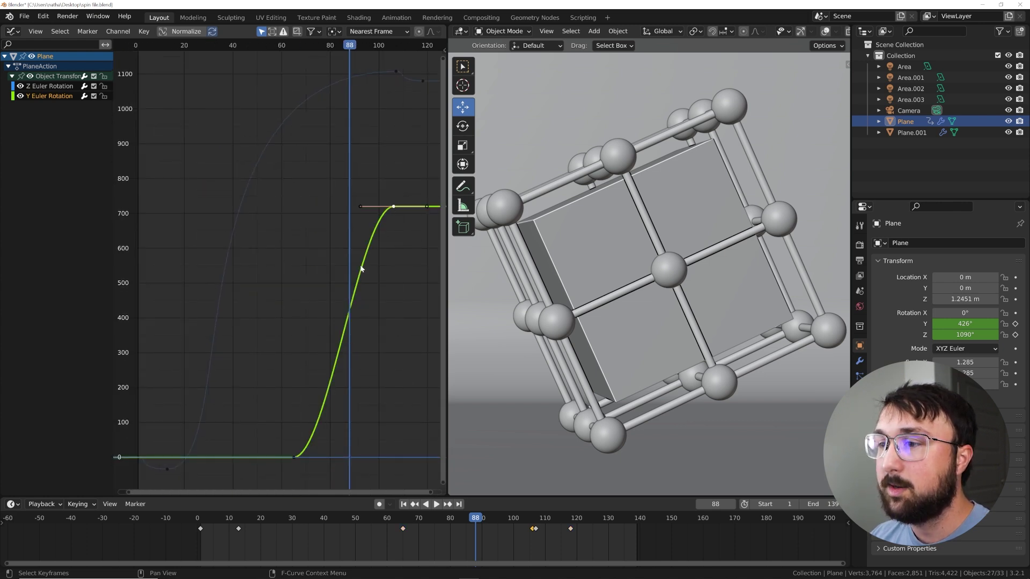
{"action": "left_click_drag", "start_coordinate": [359, 205], "coordinate": [333, 206]}
{"action": "left_click", "coordinate": [293, 457]}
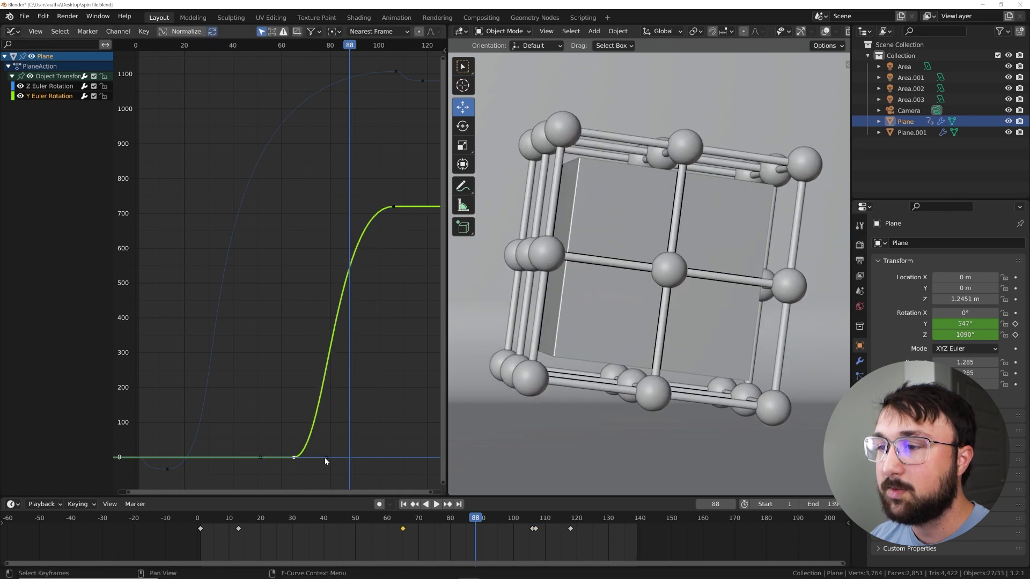
{"action": "left_click_drag", "start_coordinate": [326, 457], "coordinate": [361, 454]}
- Play the animation with the steeper Y rotation curve, replaying the second spin from about frame 61
{"action": "key", "text": "shift+ctrl+space"}
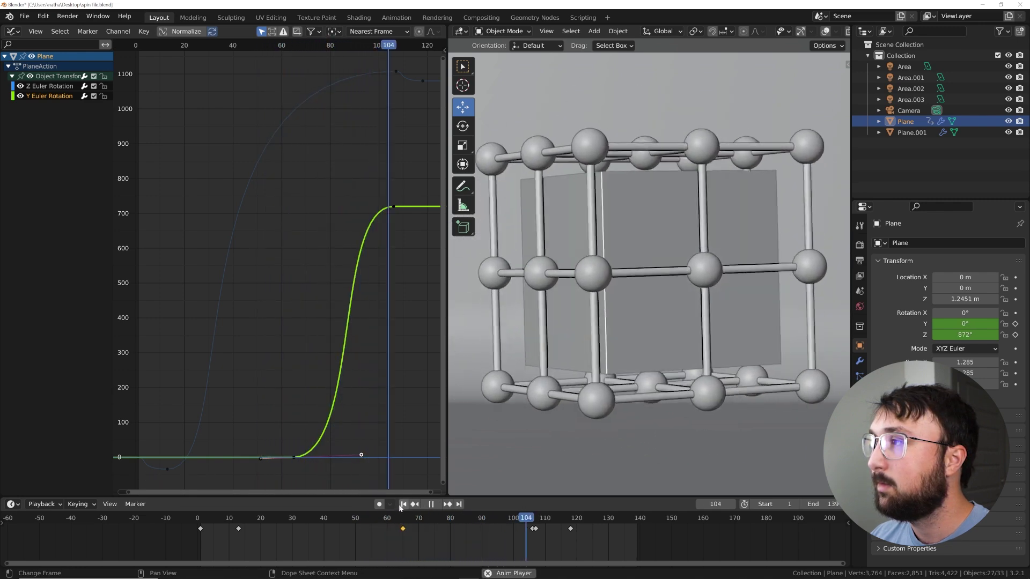
{"action": "left_click", "coordinate": [431, 504]}
{"action": "left_click_drag", "start_coordinate": [593, 522], "coordinate": [391, 524]}
{"action": "key", "text": "space"}
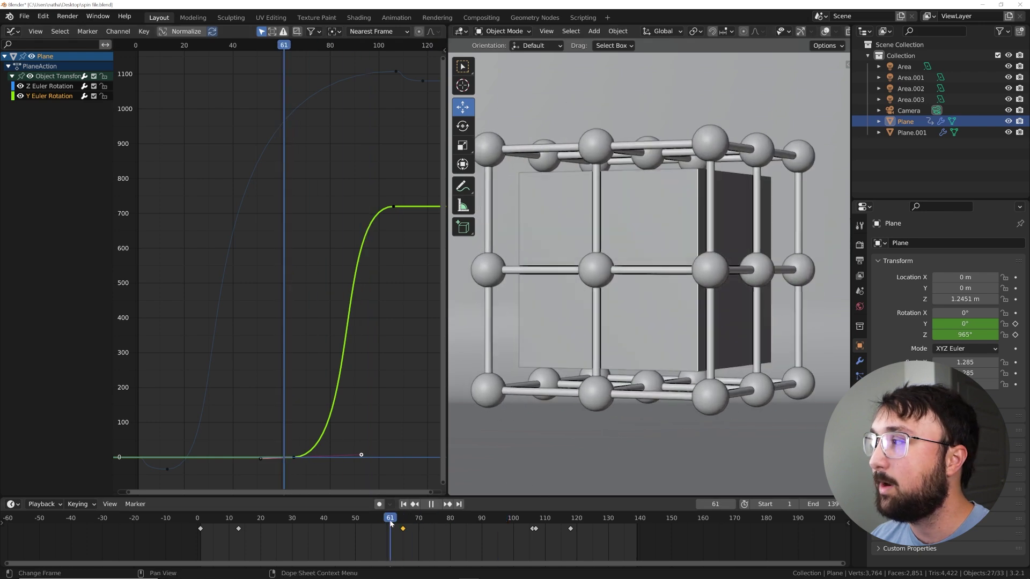
{"action": "key", "text": "space"}
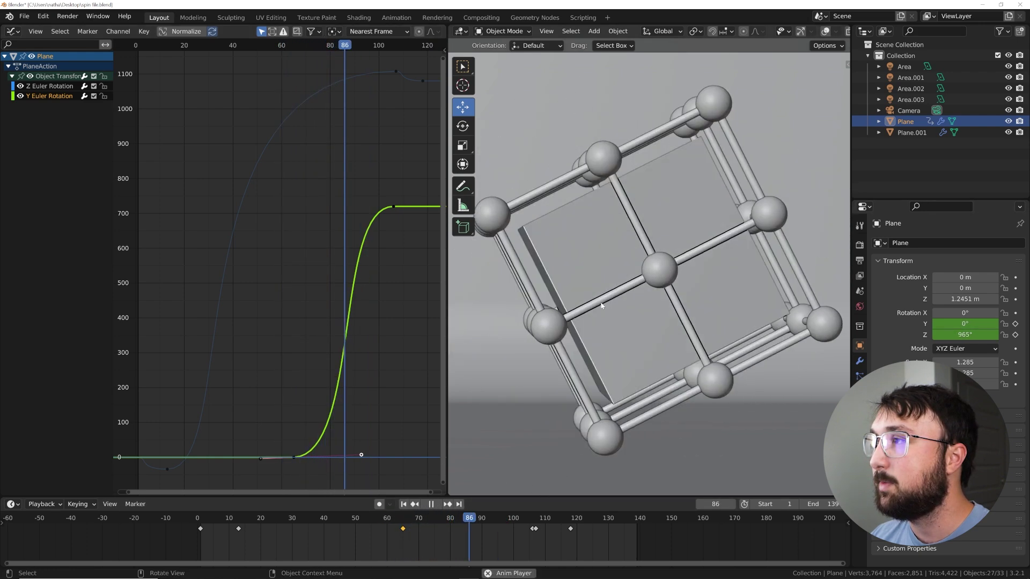
{"action": "key", "text": "Escape"}
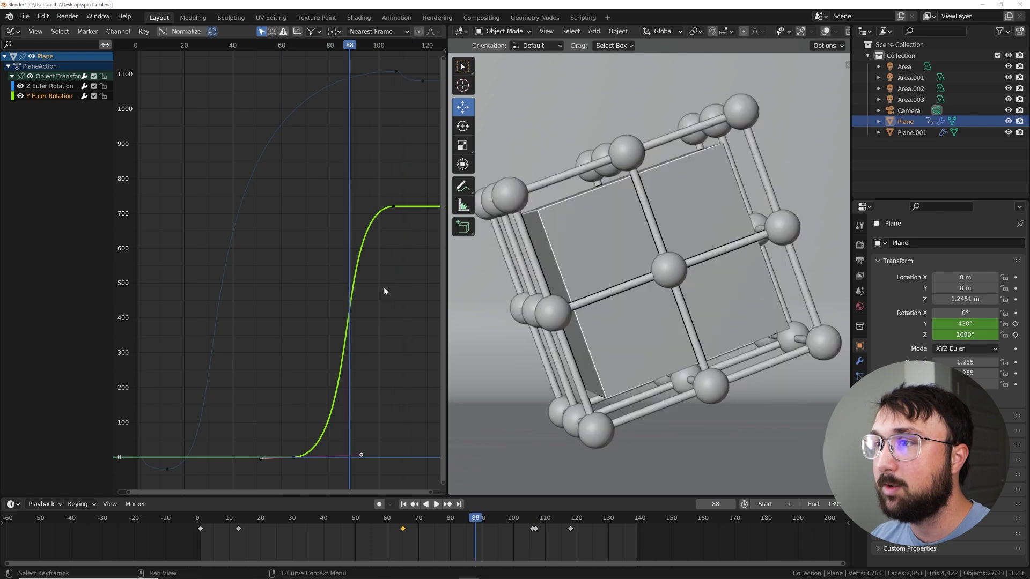
- Undo both Y rotation handle changes and replay the second spin from shortly before frame 65
{"action": "key", "text": "ctrl+z"}
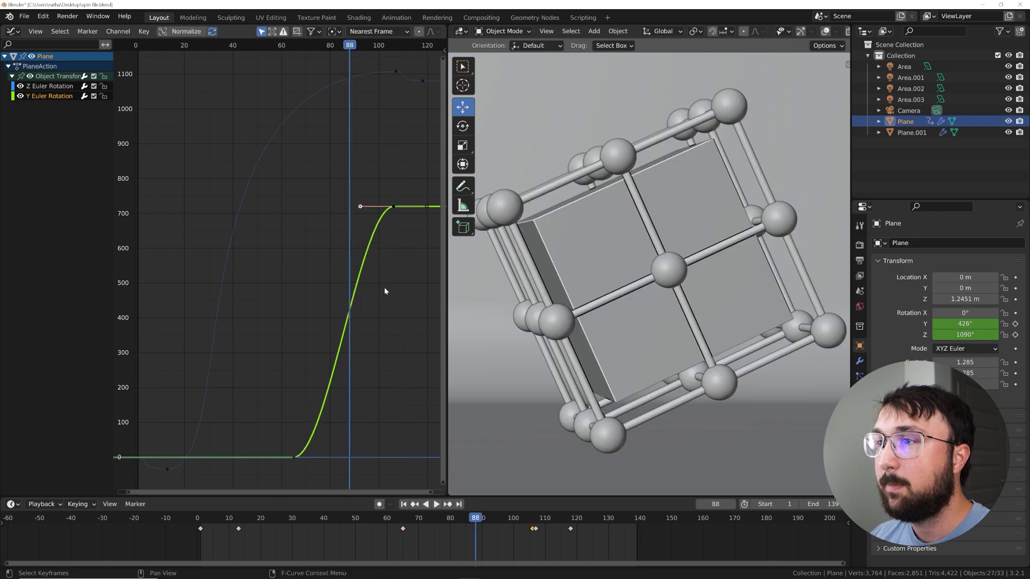
{"action": "left_click_drag", "start_coordinate": [437, 516], "coordinate": [387, 516]}
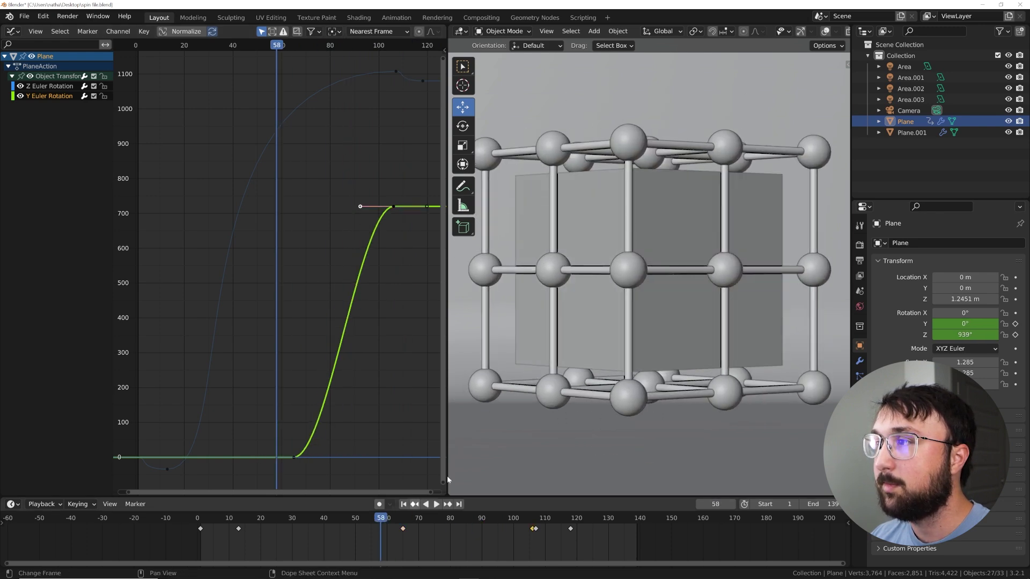
{"action": "key", "text": "space"}
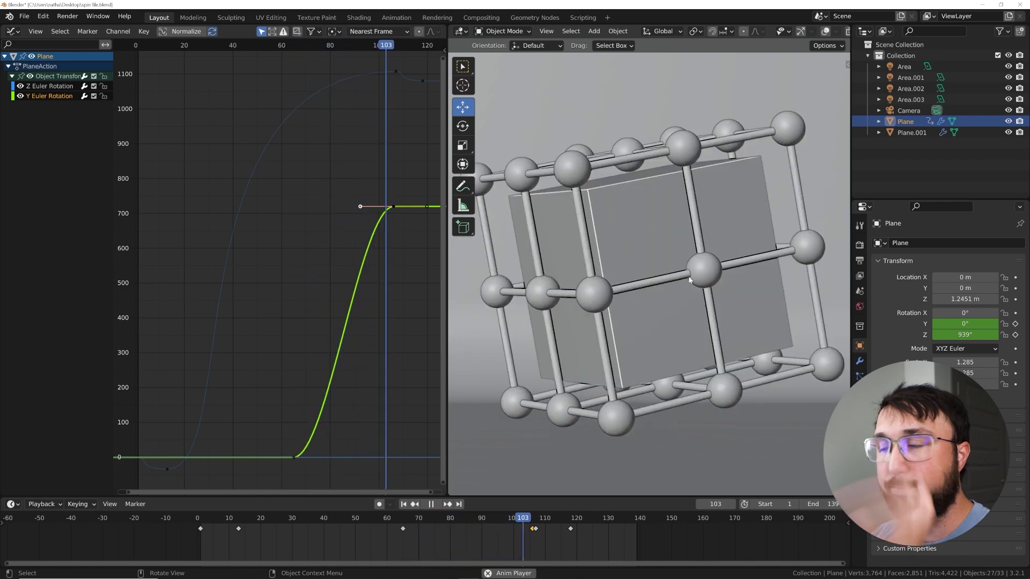
{"action": "key", "text": "space"}
{"action": "left_click_drag", "start_coordinate": [403, 517], "coordinate": [363, 522]}
{"action": "key", "text": "space"}
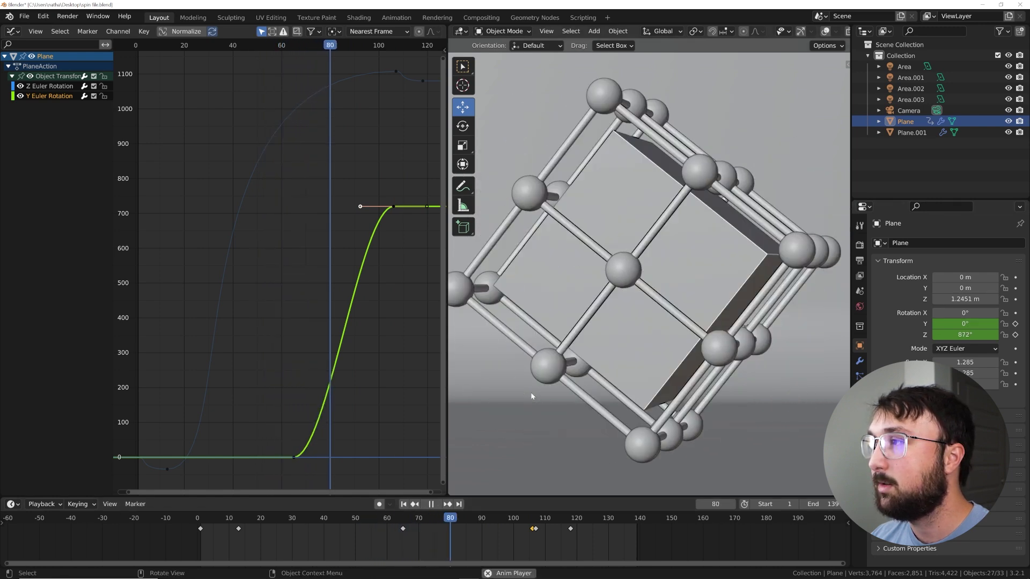
- Replay the second spin from shortly before frame 65 and stop at about frame 58
{"action": "key", "text": "space"}
{"action": "left_click", "coordinate": [382, 528]}
{"action": "key", "text": "space"}
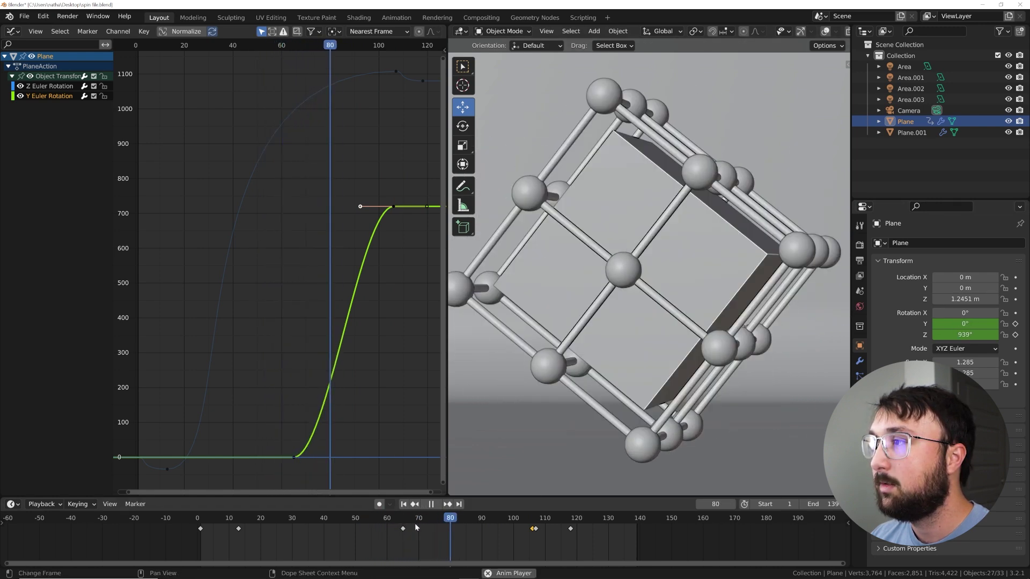
{"action": "left_click", "coordinate": [381, 522]}
{"action": "key", "text": "space"}
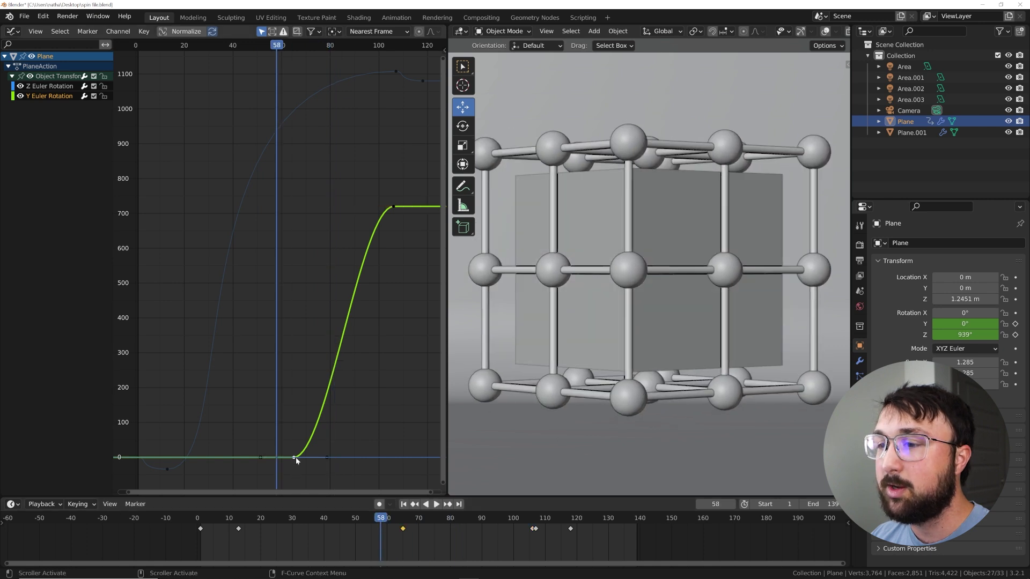
- Stretch the Y rotation handles: frame 65 keyframe's outgoing handle to about frame 99, frame 106 keyframe's incoming handle to about frame 81
{"action": "left_click_drag", "start_coordinate": [325, 460], "coordinate": [374, 460]}
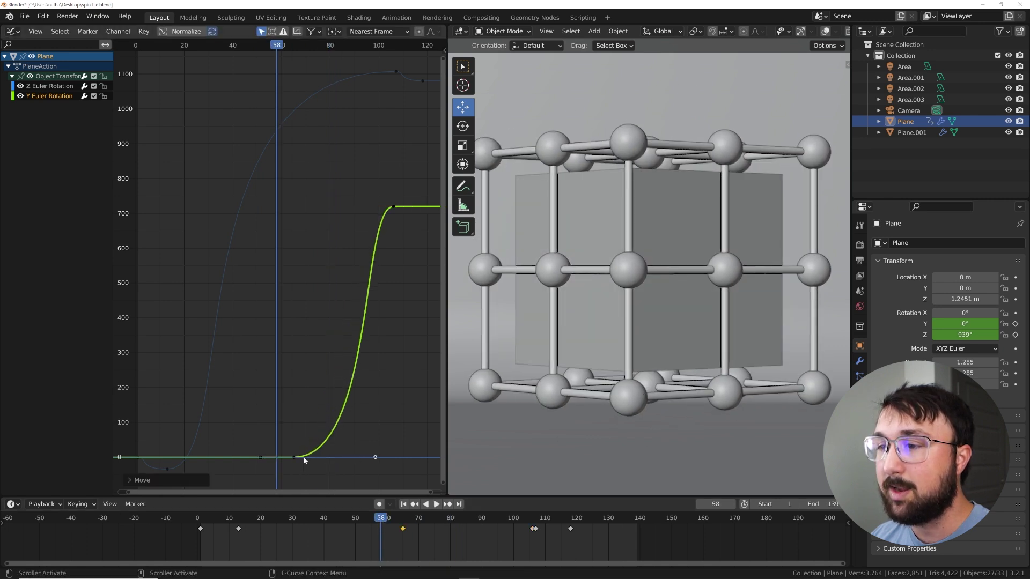
{"action": "left_click", "coordinate": [394, 207]}
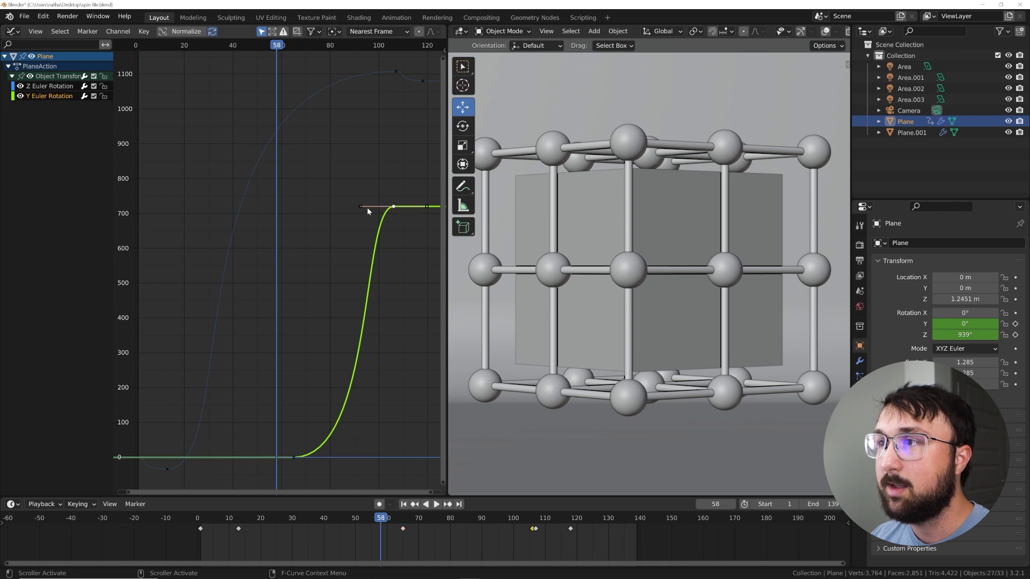
{"action": "left_click_drag", "start_coordinate": [360, 207], "coordinate": [331, 206]}
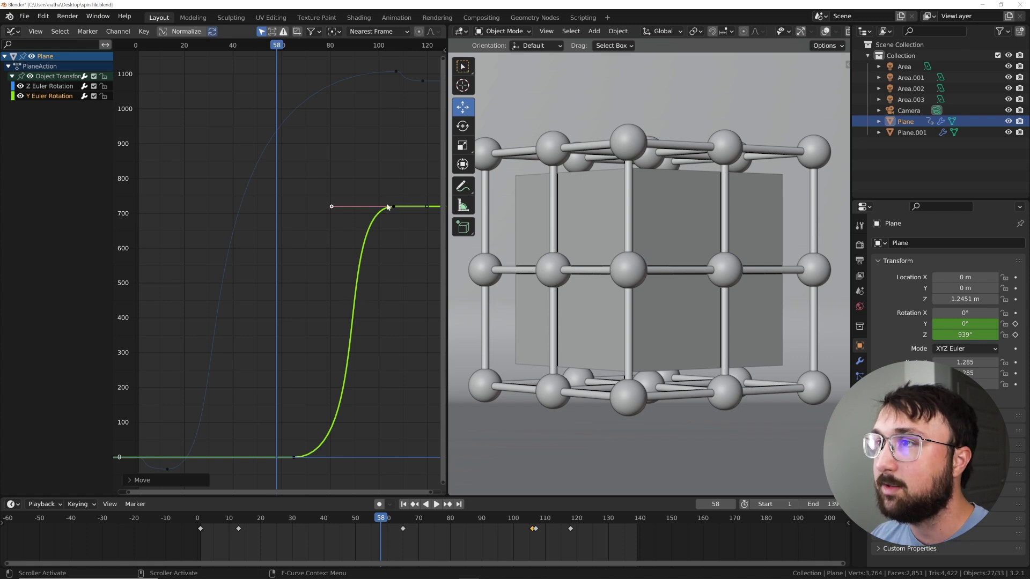
- Replay the animation from about frame 30, rewind to frame 1 and select the Z Euler Rotation channel
{"action": "left_click", "coordinate": [292, 519]}
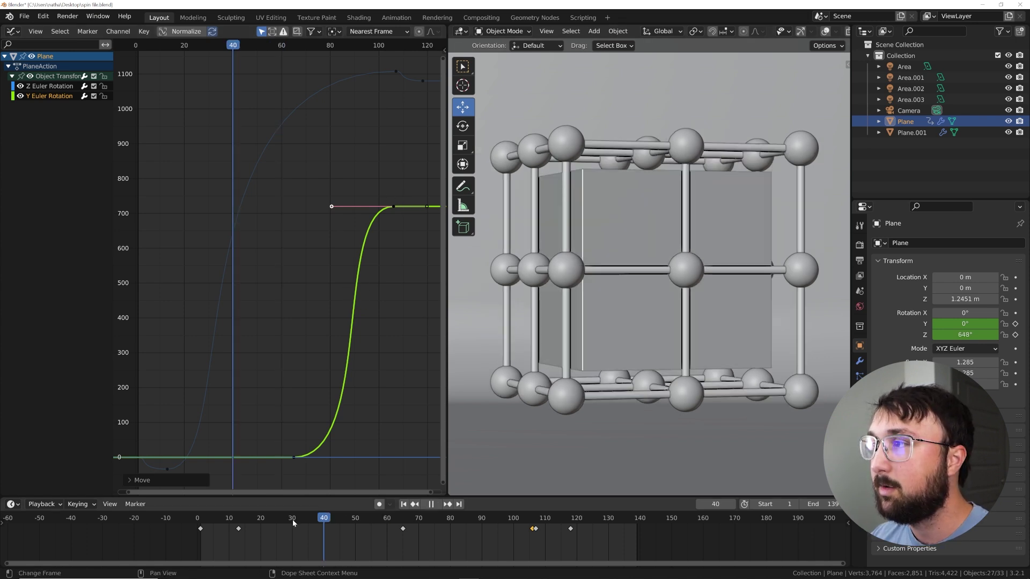
{"action": "key", "text": "space"}
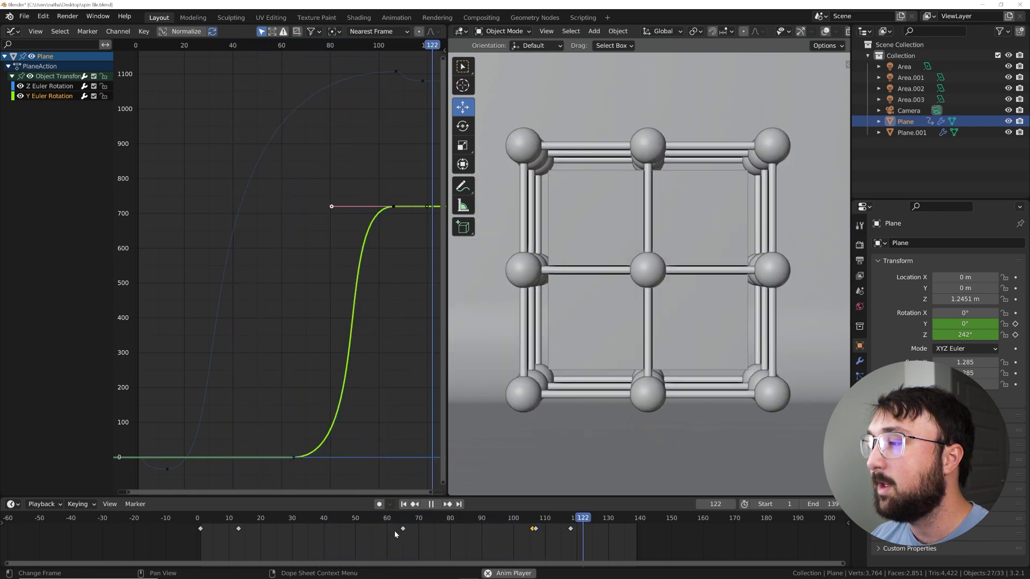
{"action": "key", "text": "space"}
{"action": "left_click", "coordinate": [404, 504]}
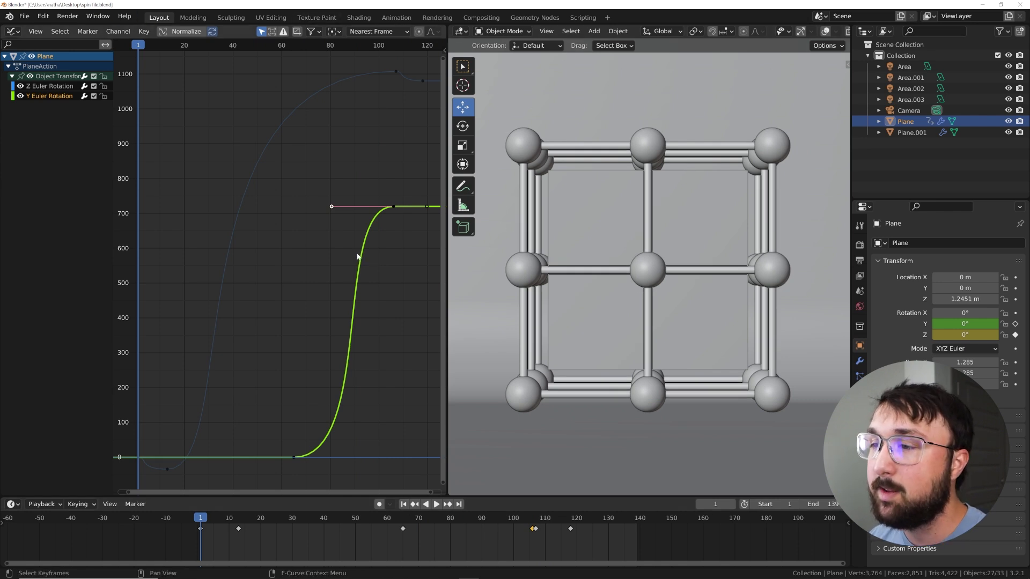
{"action": "left_click", "coordinate": [54, 87]}
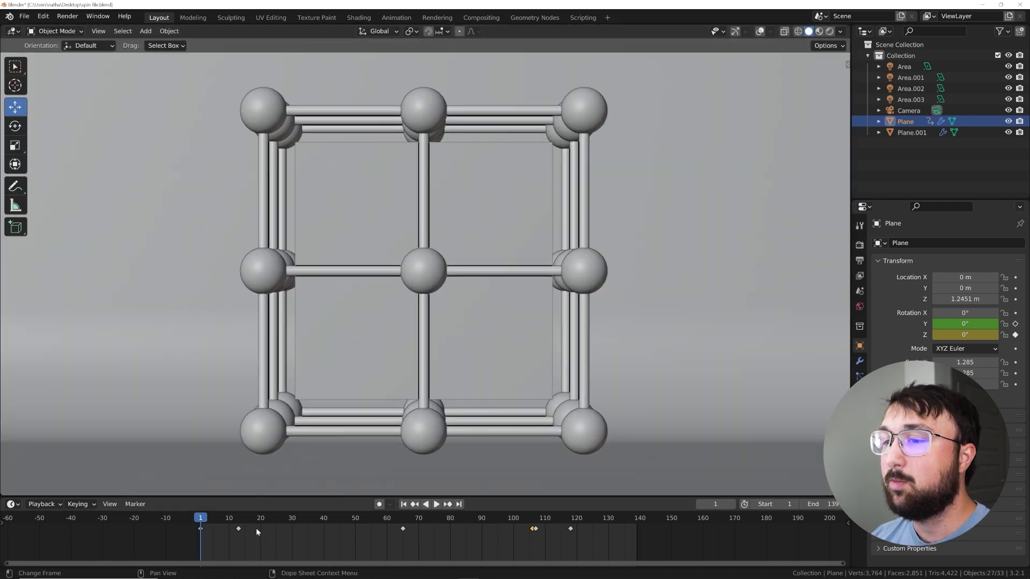
- Go to frame 90 and show the scene through the camera in rendered shading
{"action": "key", "text": "space"}
{"action": "left_click_drag", "start_coordinate": [234, 516], "coordinate": [481, 524]}
{"action": "key", "text": "space"}
{"action": "key", "text": "KP_0"}
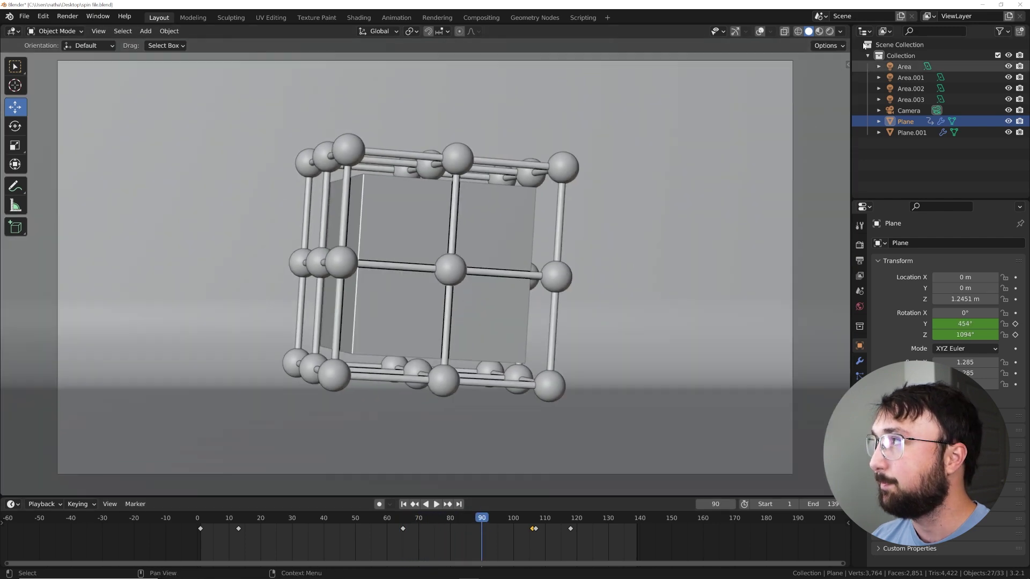
{"action": "left_click", "coordinate": [829, 31]}
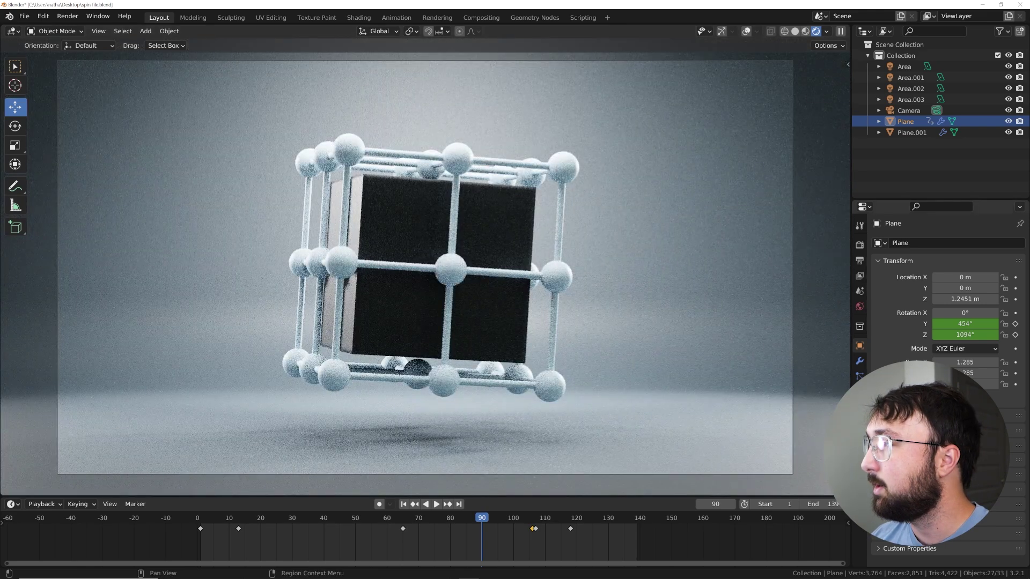
- Set the Motion Blur shutter to 0.03 in the render settings
{"action": "left_click", "coordinate": [859, 244]}
{"action": "scroll", "coordinate": [943, 289], "scroll_direction": "down", "scroll_amount": 8}
{"action": "scroll", "coordinate": [944, 290], "scroll_direction": "down", "scroll_amount": 10}
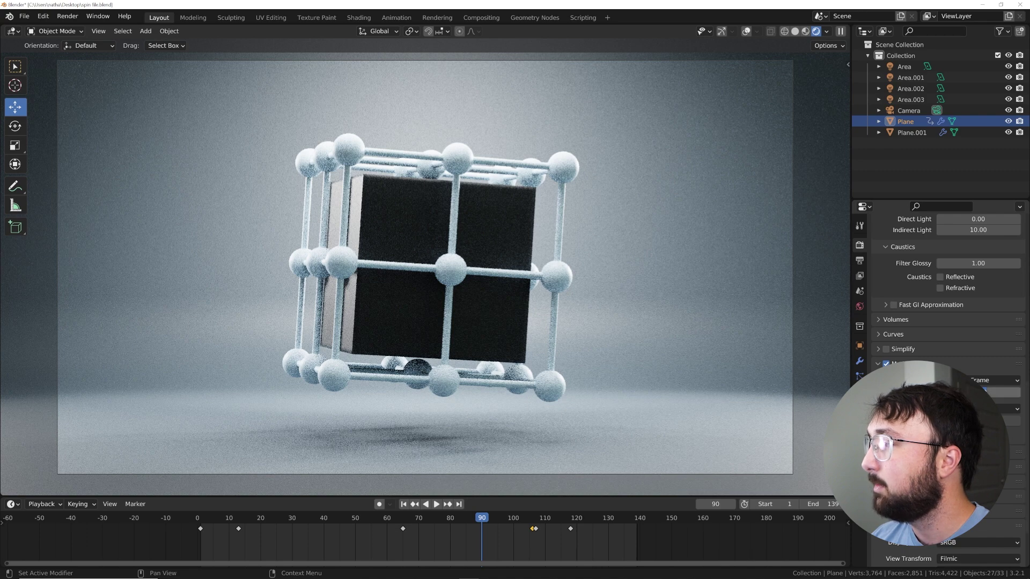
{"action": "key", "text": "Return"}
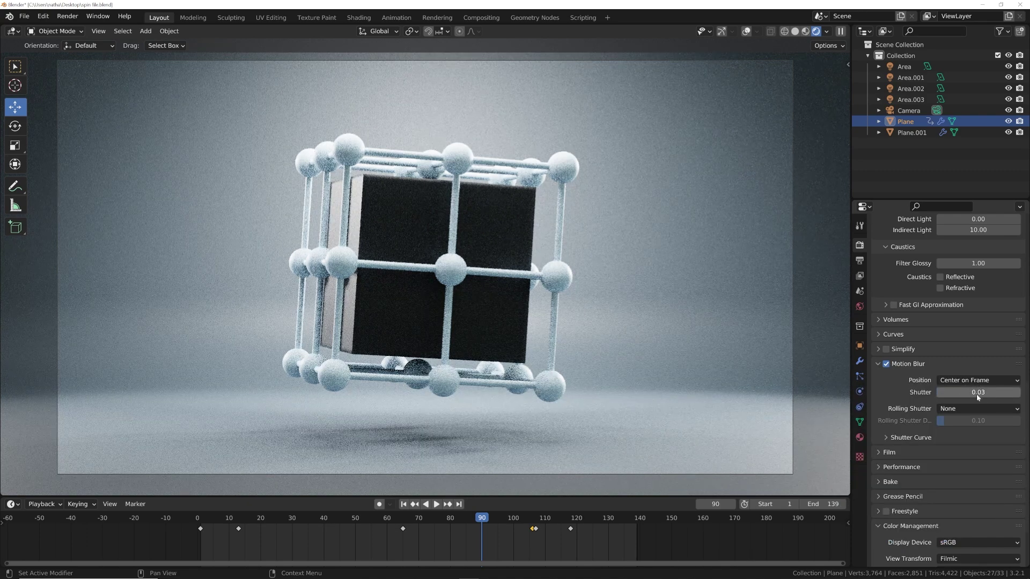
- Render frame 90 as a still, zoom in to examine the motion blur, and close the render
{"action": "left_click", "coordinate": [68, 16]}
{"action": "left_click", "coordinate": [81, 28]}
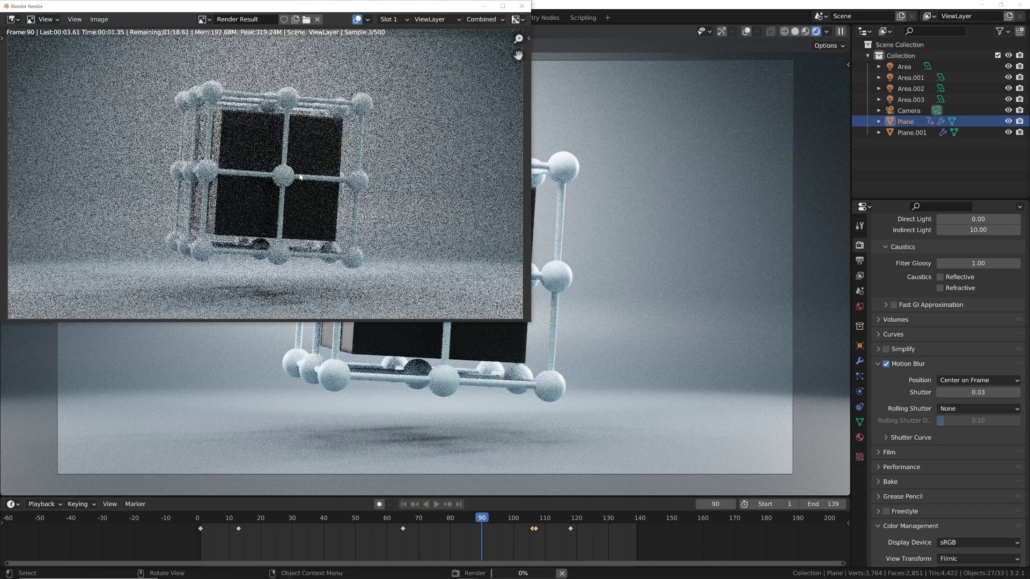
{"action": "scroll", "coordinate": [338, 155], "scroll_direction": "up", "scroll_amount": 5}
{"action": "scroll", "coordinate": [351, 170], "scroll_direction": "down", "scroll_amount": 2}
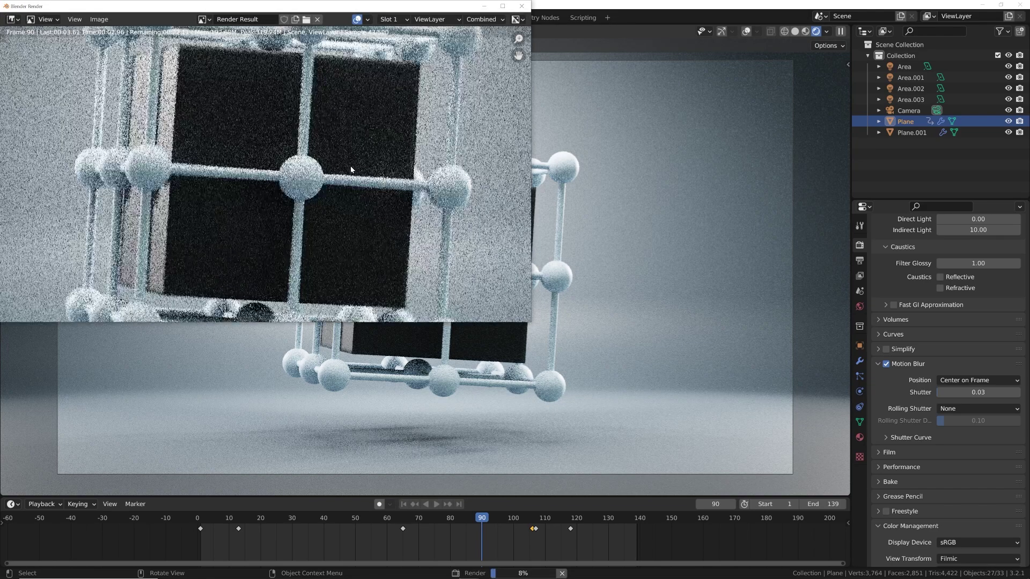
{"action": "scroll", "coordinate": [327, 134], "scroll_direction": "up", "scroll_amount": 3}
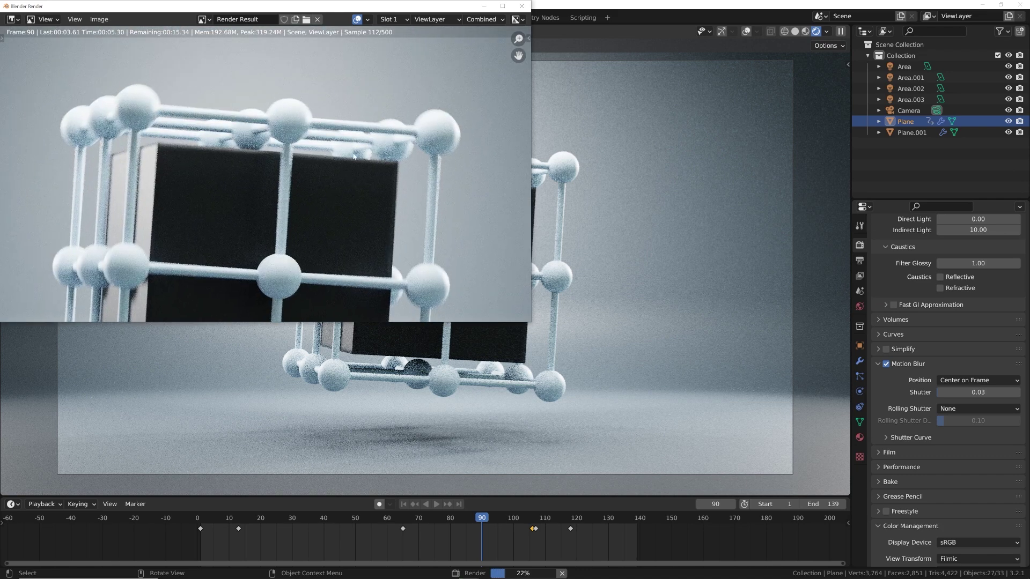
{"action": "left_click", "coordinate": [521, 6]}
- Raise the Motion Blur shutter to about 0.08 and test-render frame 90
{"action": "left_click_drag", "start_coordinate": [978, 392], "coordinate": [984, 392]}
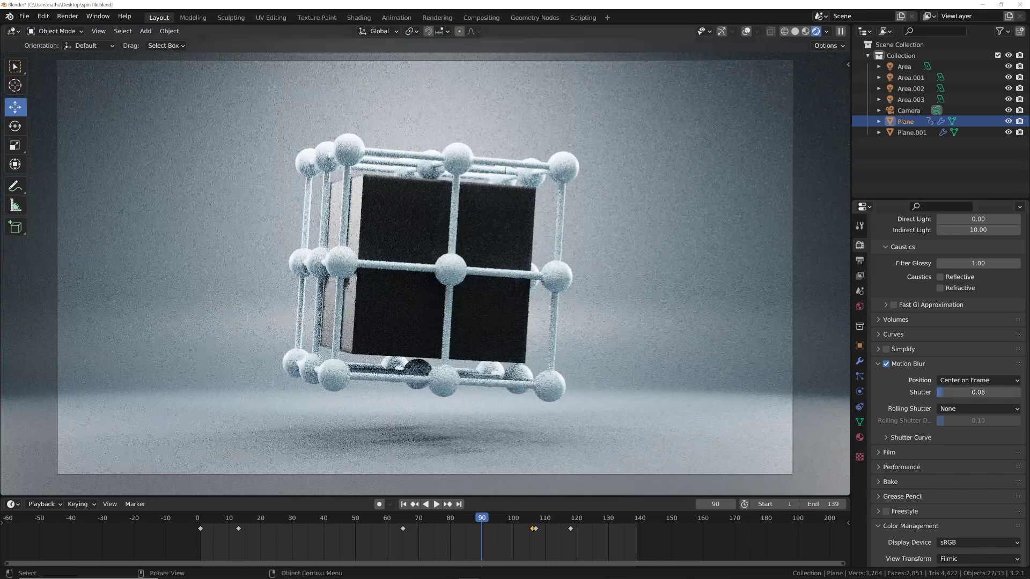
{"action": "left_click", "coordinate": [68, 16]}
{"action": "left_click", "coordinate": [78, 27]}
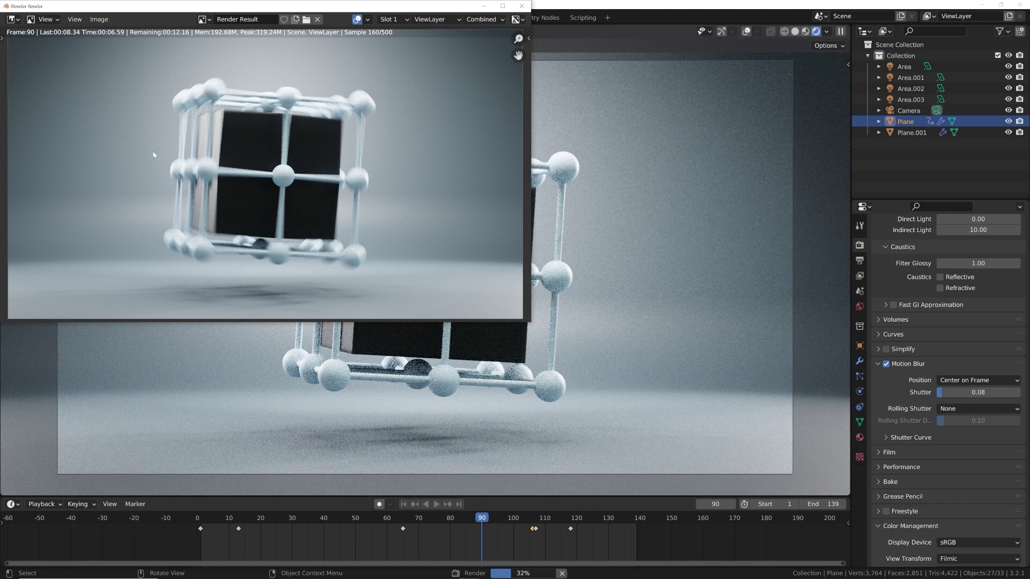
{"action": "left_click", "coordinate": [521, 6]}
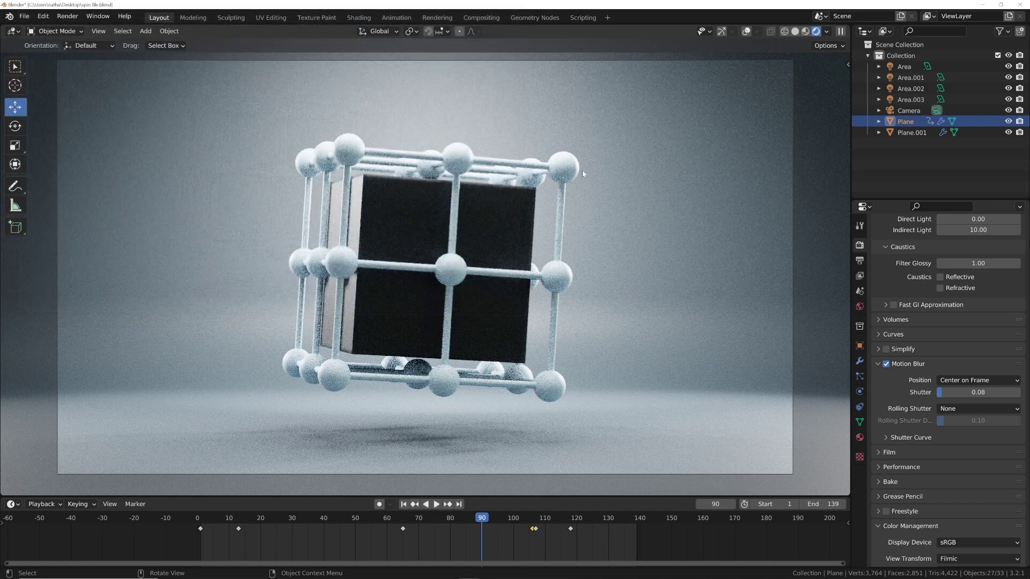
- Set the Motion Blur shutter to 12 and test-render frame 90
{"action": "left_click", "coordinate": [981, 397]}
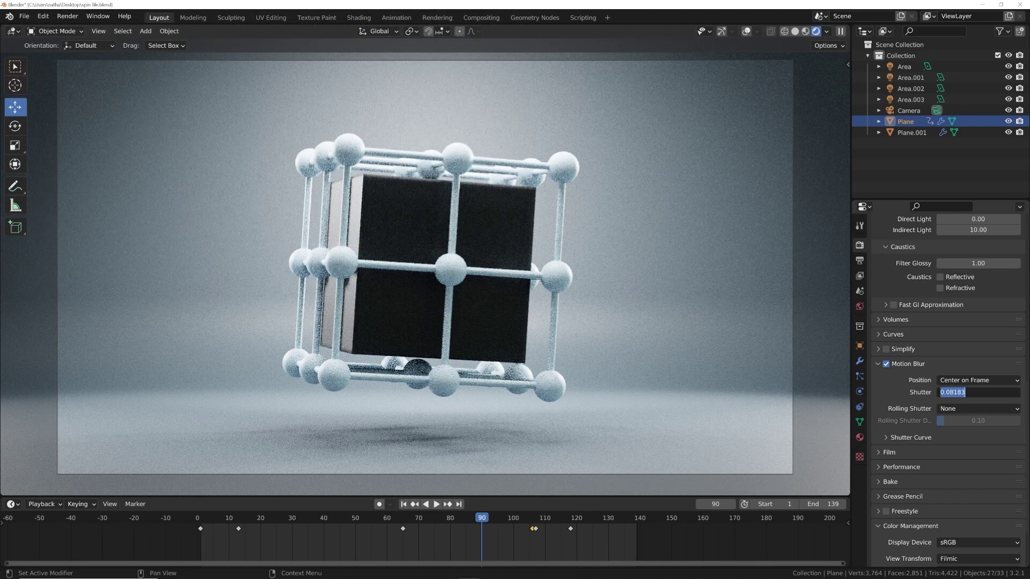
{"action": "type", "text": "12"}
{"action": "key", "text": "Return"}
{"action": "left_click", "coordinate": [63, 18]}
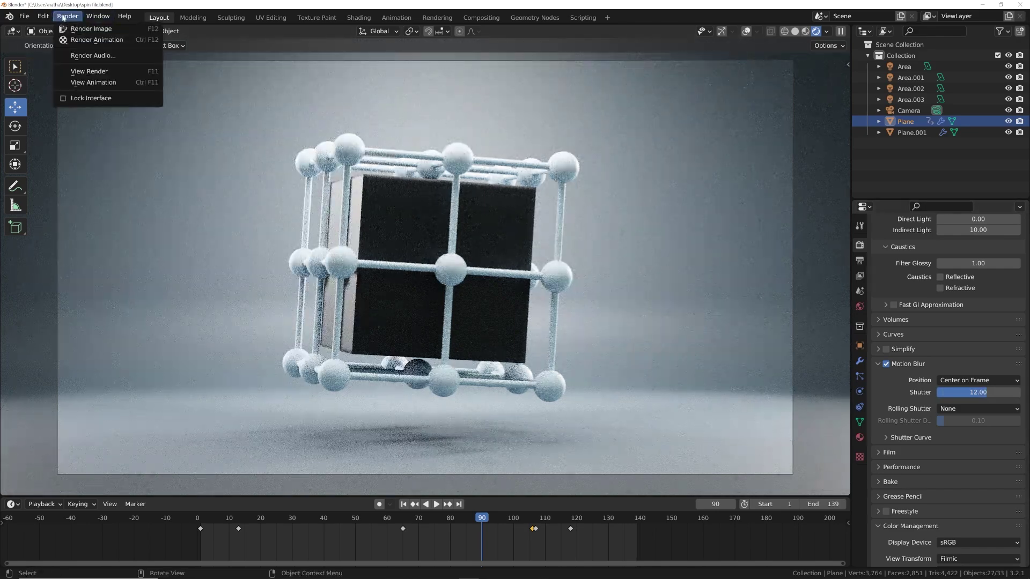
{"action": "left_click", "coordinate": [86, 29]}
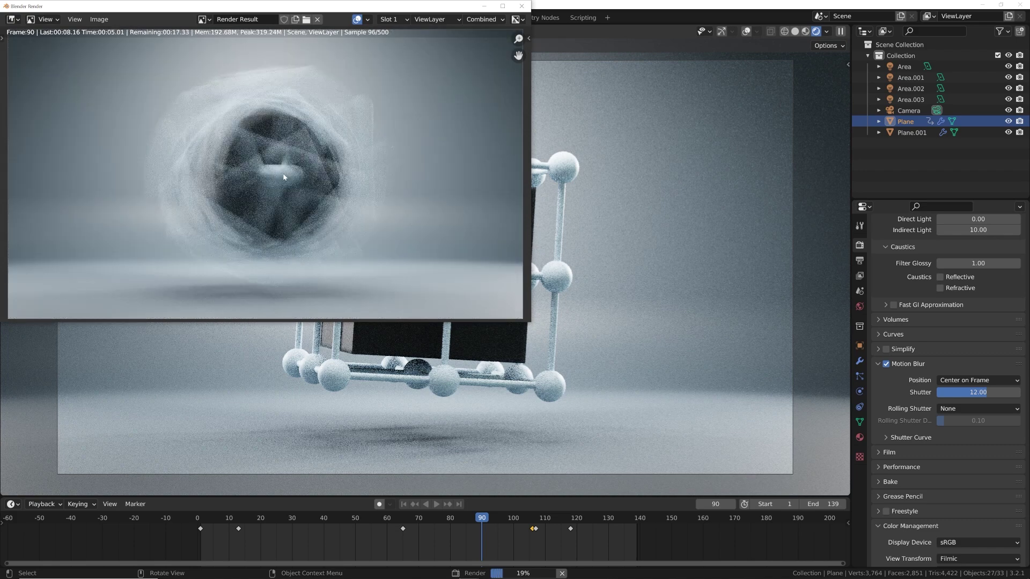
{"action": "left_click", "coordinate": [521, 6]}
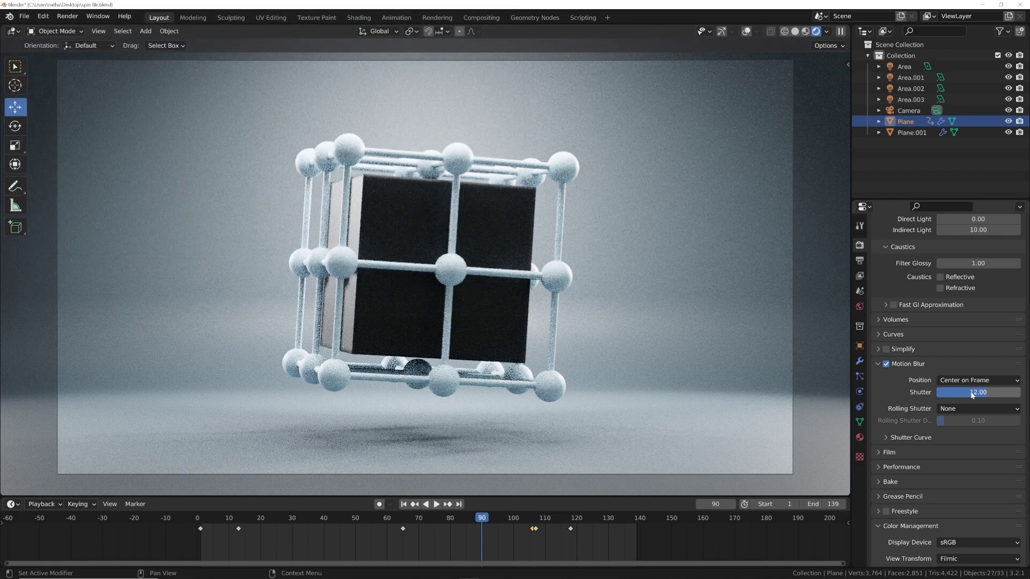
- Set the Motion Blur shutter to 6 and test-render frame 90
{"action": "left_click", "coordinate": [972, 395]}
{"action": "type", "text": "6"}
{"action": "key", "text": "Return"}
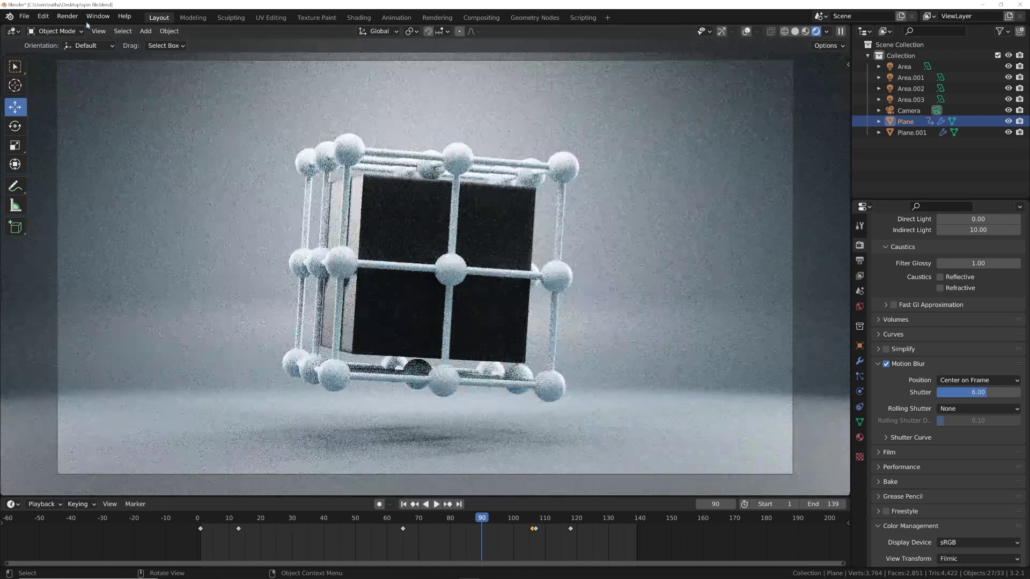
{"action": "left_click", "coordinate": [68, 16]}
{"action": "left_click", "coordinate": [81, 26]}
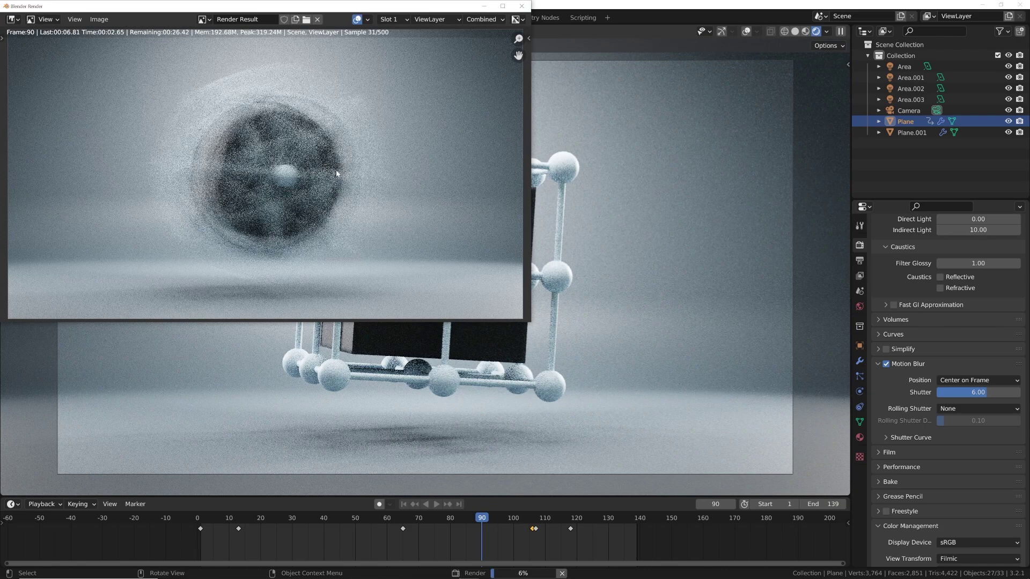
{"action": "left_click", "coordinate": [525, 9]}
- Go to frame 15 and render it to examine the motion blur at the slower start of the first spin
{"action": "left_click", "coordinate": [226, 522]}
{"action": "key", "text": "space"}
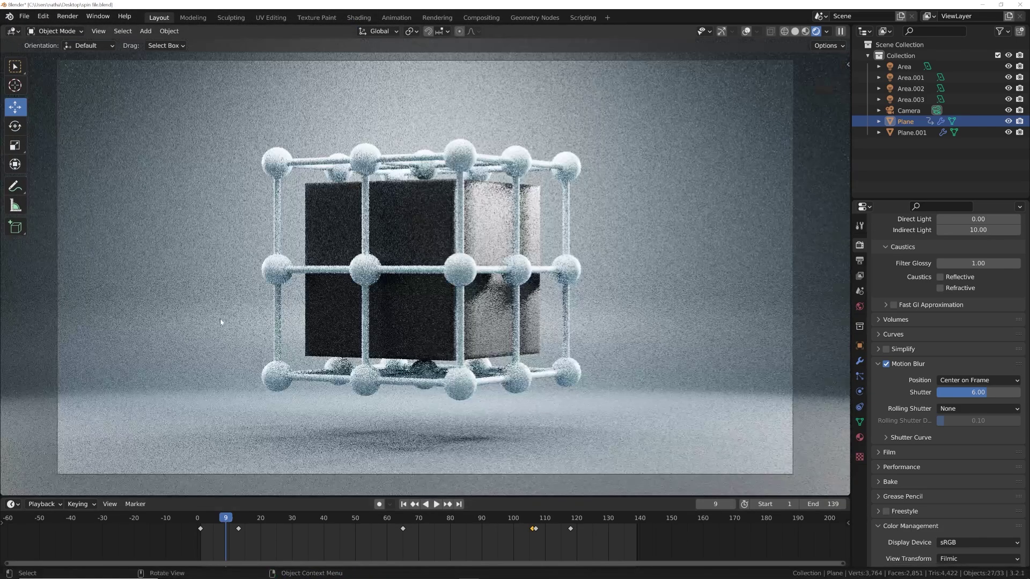
{"action": "left_click", "coordinate": [244, 523]}
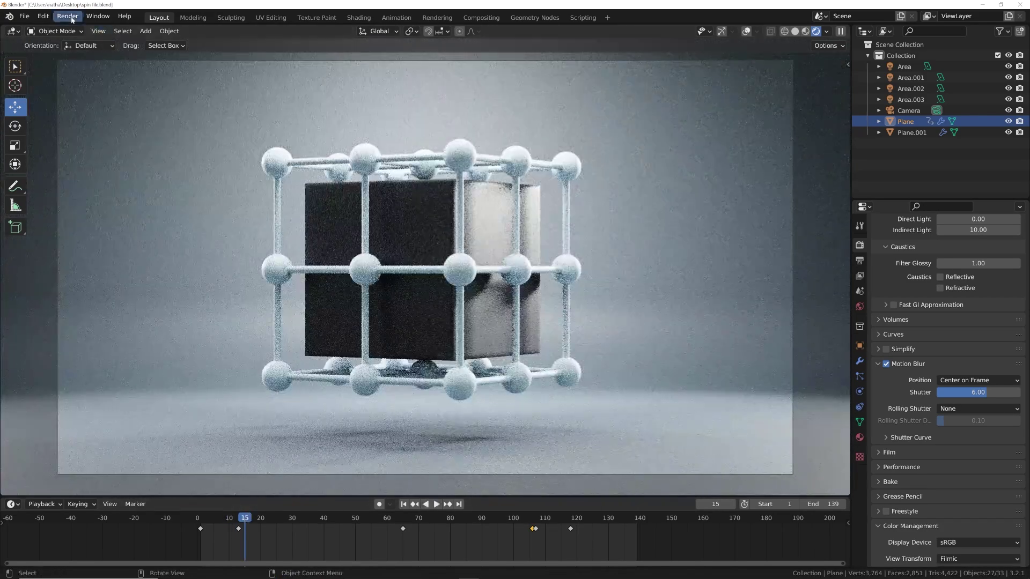
{"action": "left_click", "coordinate": [71, 19]}
{"action": "left_click", "coordinate": [86, 29]}
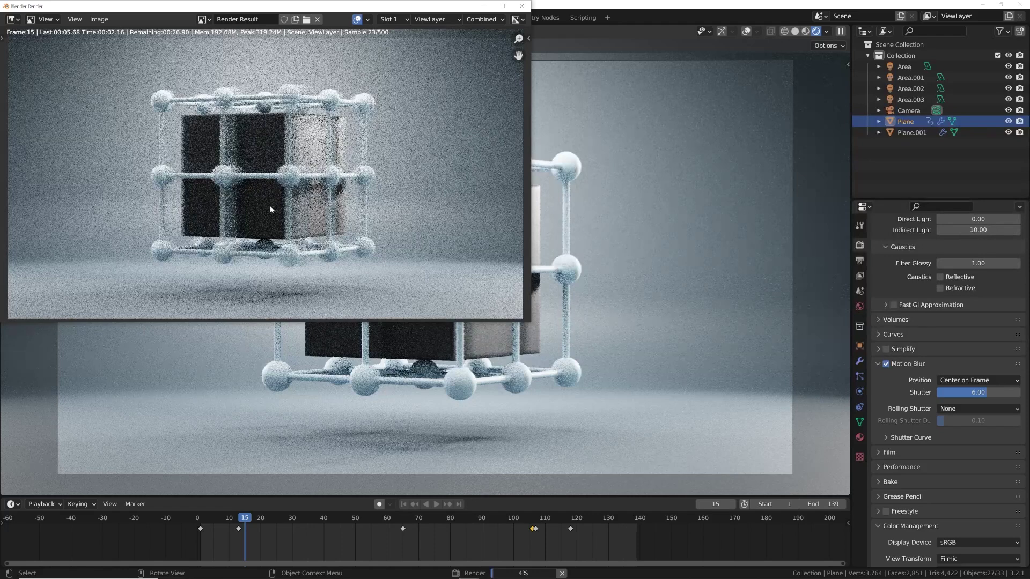
{"action": "scroll", "coordinate": [227, 185], "scroll_direction": "up", "scroll_amount": 1}
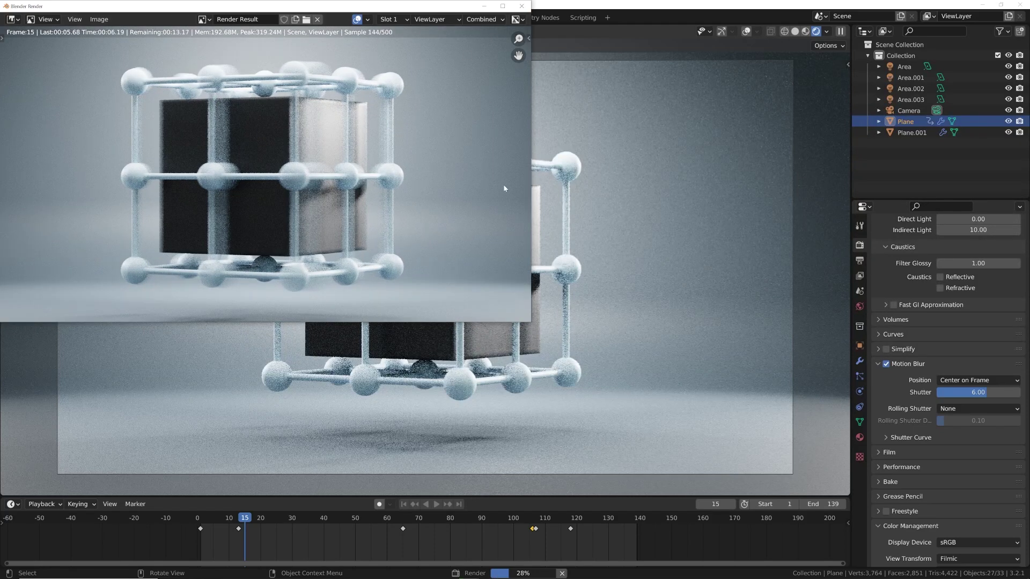
{"action": "left_click", "coordinate": [522, 6]}
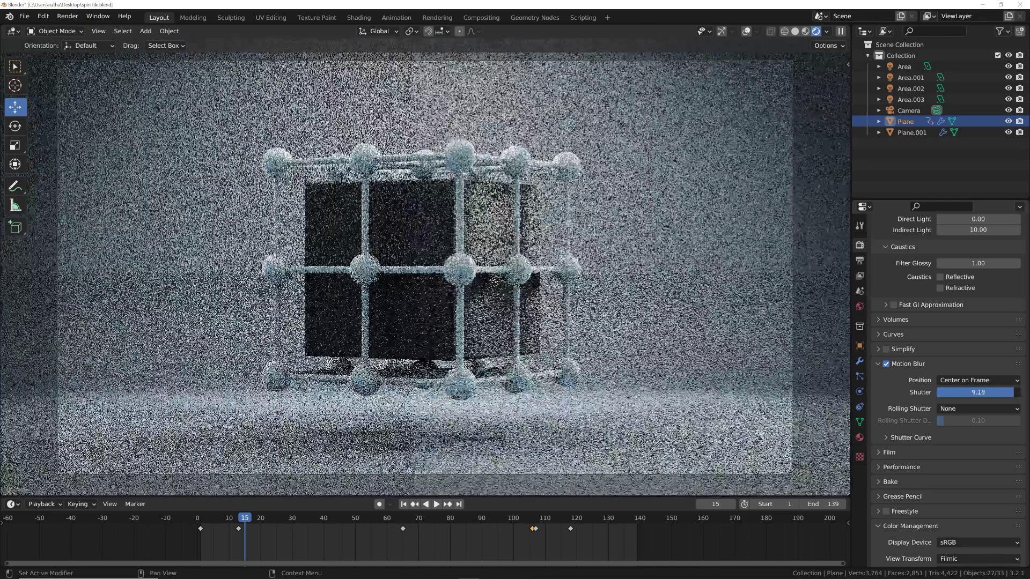
- Raise the Motion Blur shutter to about 9.18, render frame 15 and zoom in on the blurred lattice
{"action": "left_click", "coordinate": [68, 16]}
{"action": "left_click", "coordinate": [75, 26]}
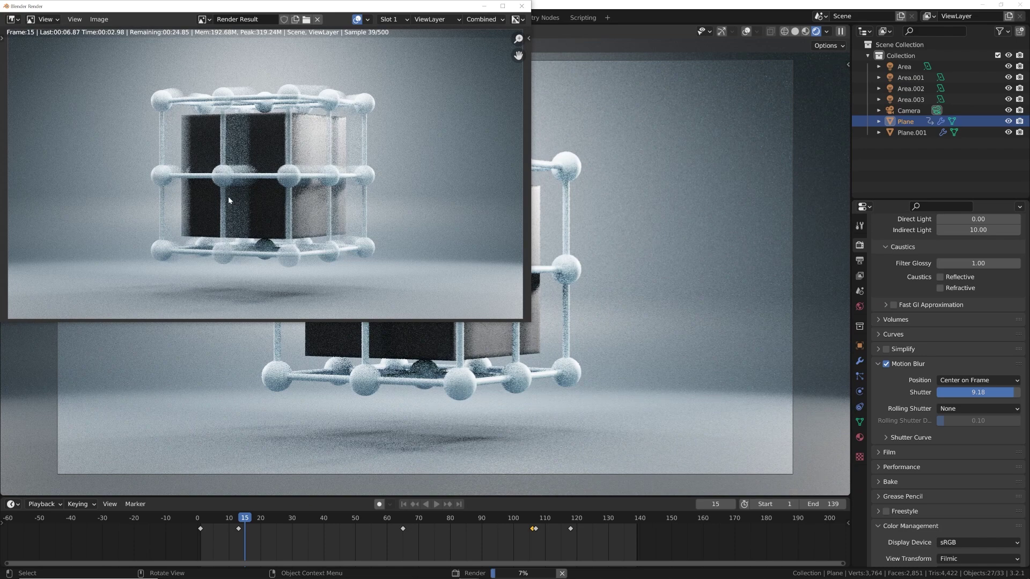
{"action": "scroll", "coordinate": [228, 195], "scroll_direction": "up", "scroll_amount": 2}
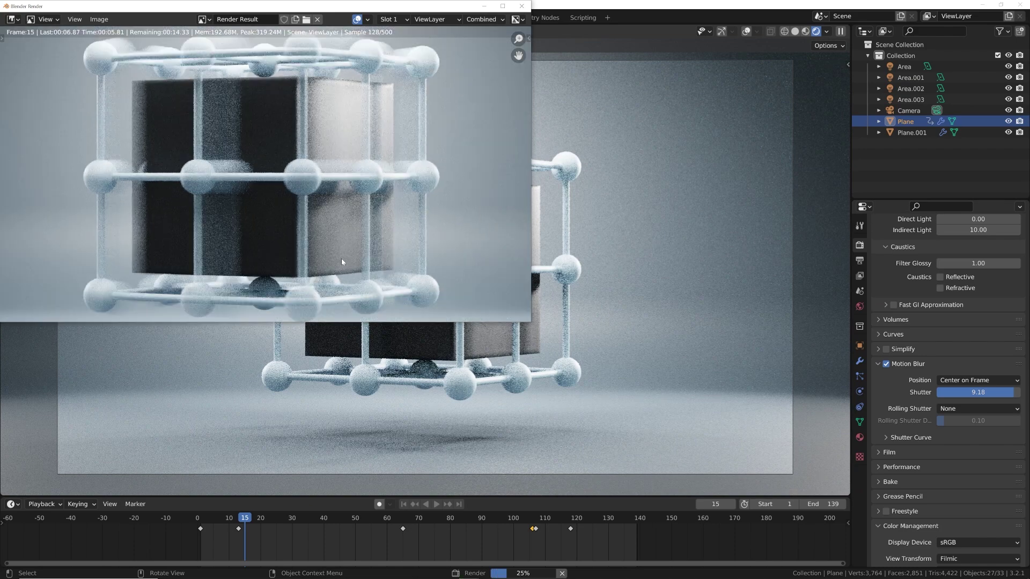
{"action": "scroll", "coordinate": [230, 118], "scroll_direction": "up", "scroll_amount": 2}
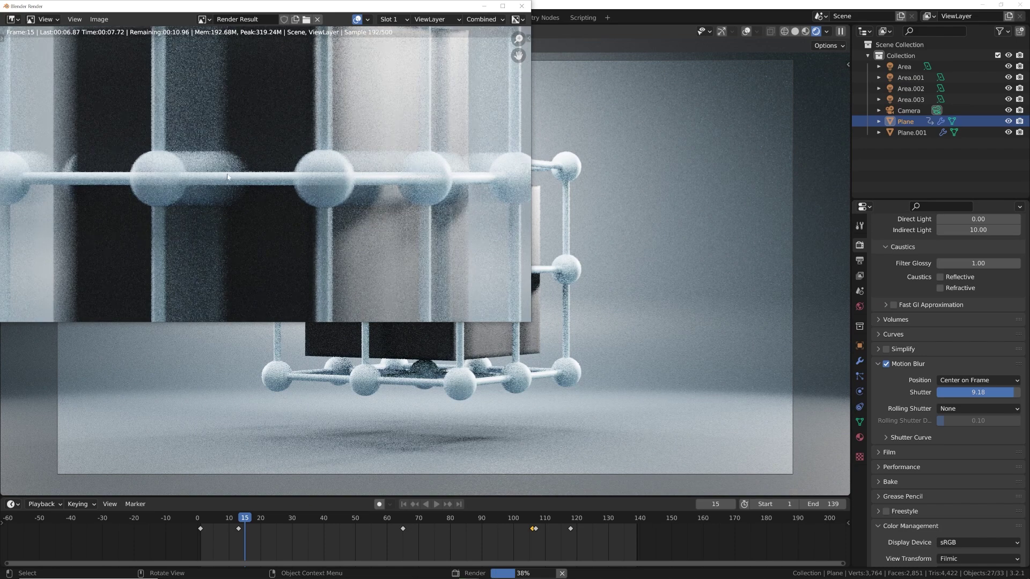
{"action": "left_click", "coordinate": [521, 6]}
- Play the animation, go to frame 51 and test-render it to examine the motion blur in the middle of the first spin
{"action": "key", "text": "space"}
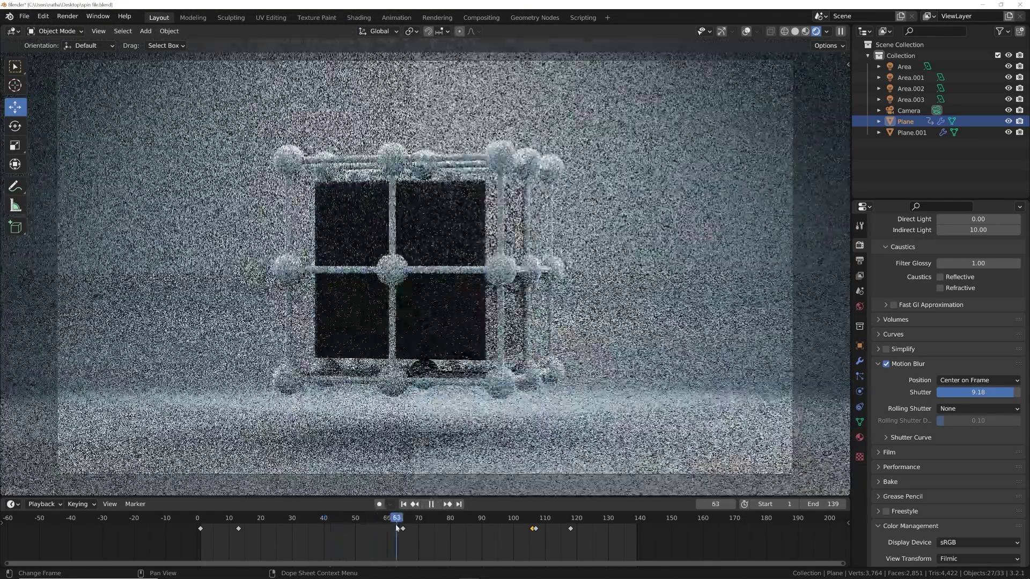
{"action": "left_click_drag", "start_coordinate": [395, 523], "coordinate": [358, 523]}
{"action": "key", "text": "space"}
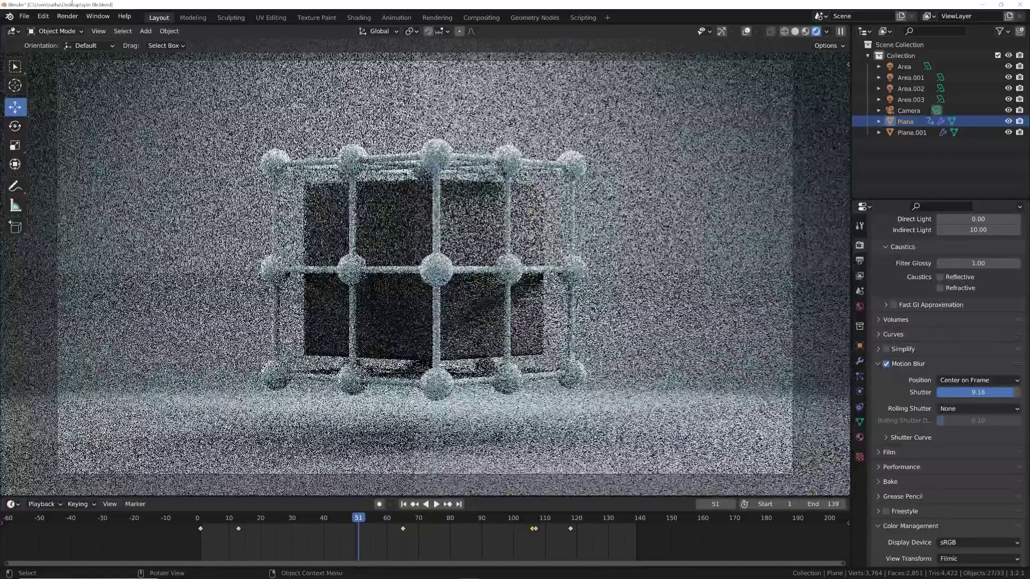
{"action": "left_click", "coordinate": [68, 16]}
{"action": "left_click", "coordinate": [88, 33]}
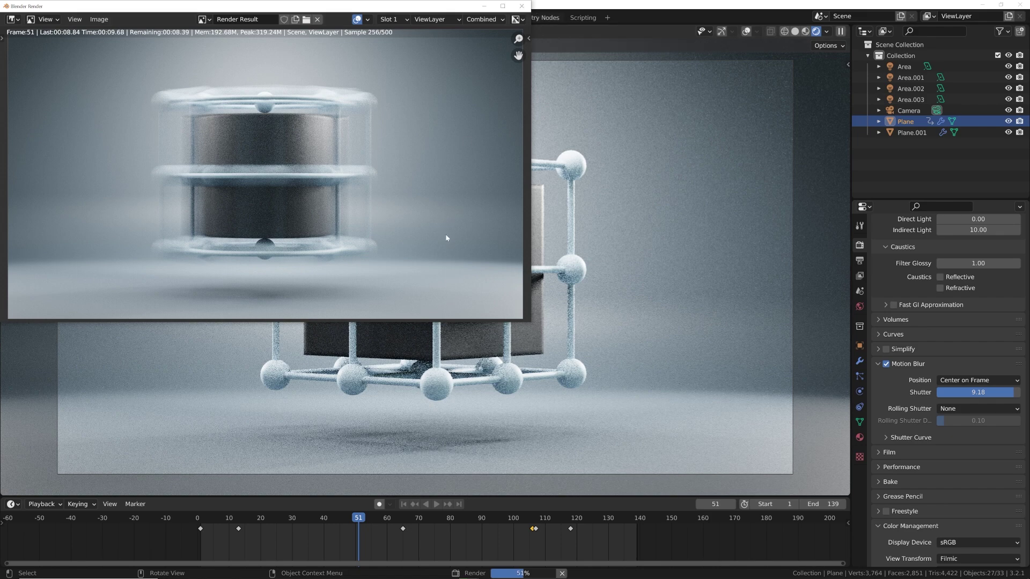
{"action": "key", "text": "Escape"}
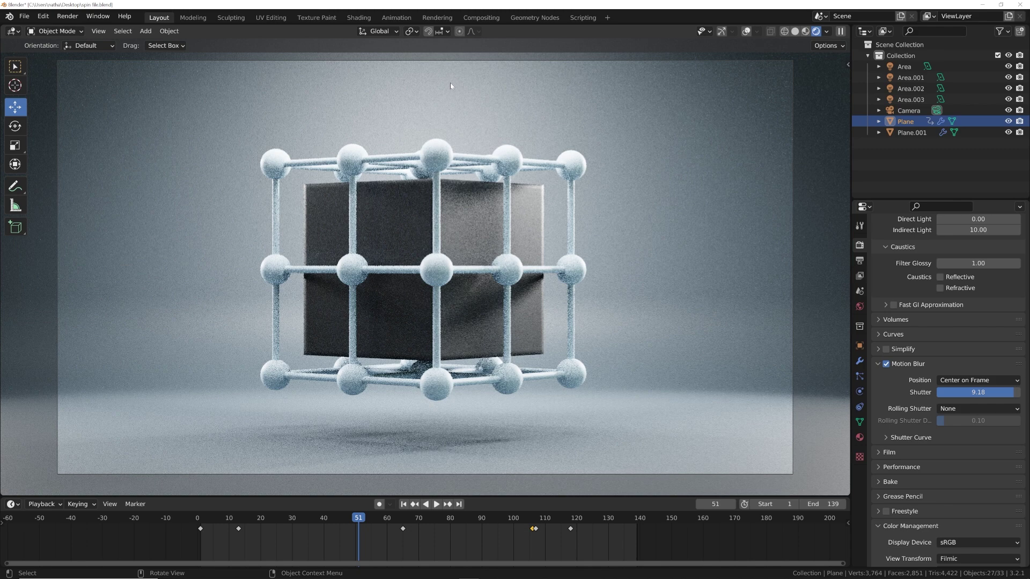
- Review the scene's output properties, examining the resolution, frame rate, frame range, output folder and image file format for the final animation render
{"action": "scroll", "coordinate": [933, 316], "scroll_direction": "up", "scroll_amount": 15}
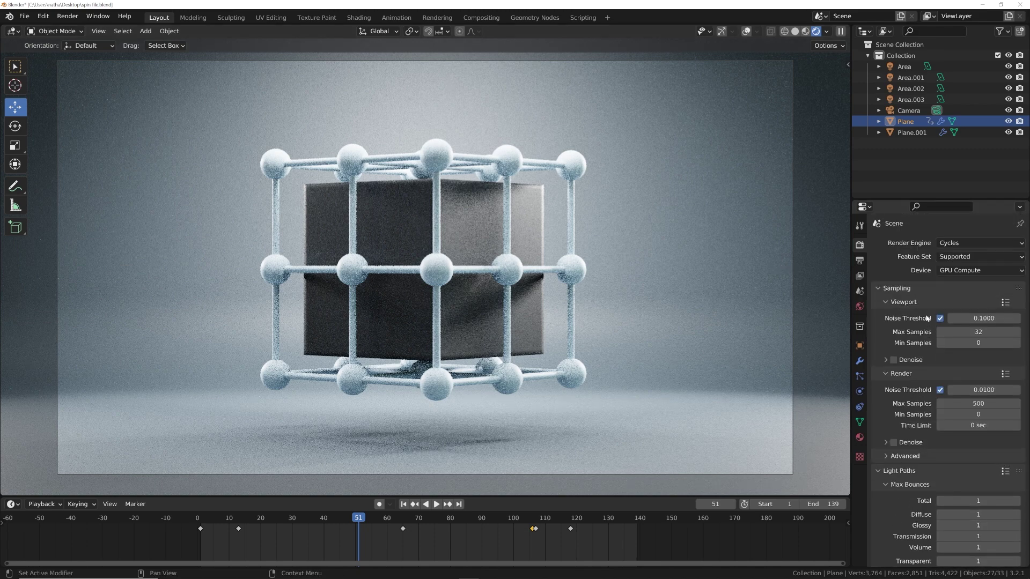
{"action": "left_click", "coordinate": [860, 260]}
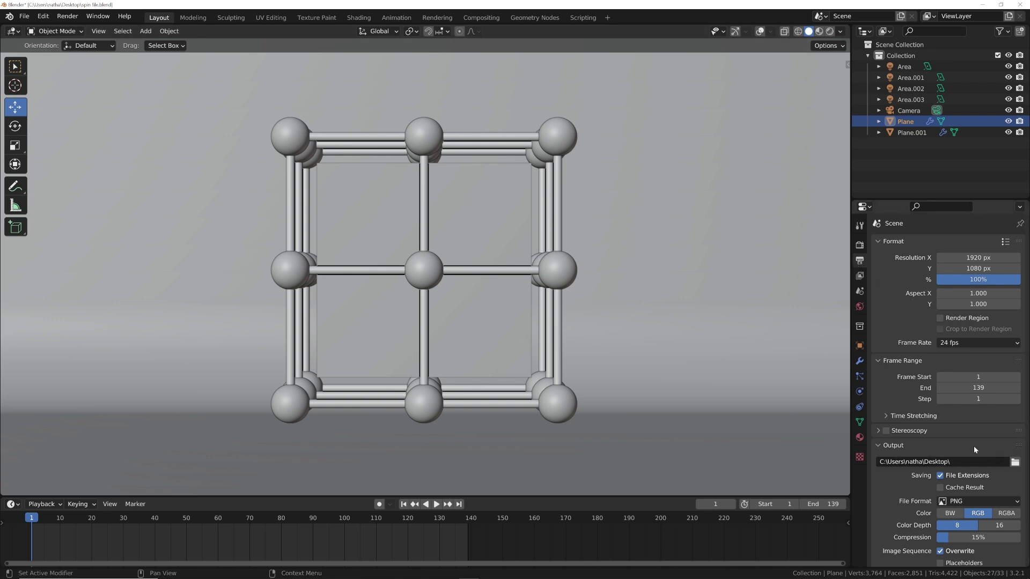
{"action": "scroll", "coordinate": [960, 445], "scroll_direction": "down", "scroll_amount": 2}
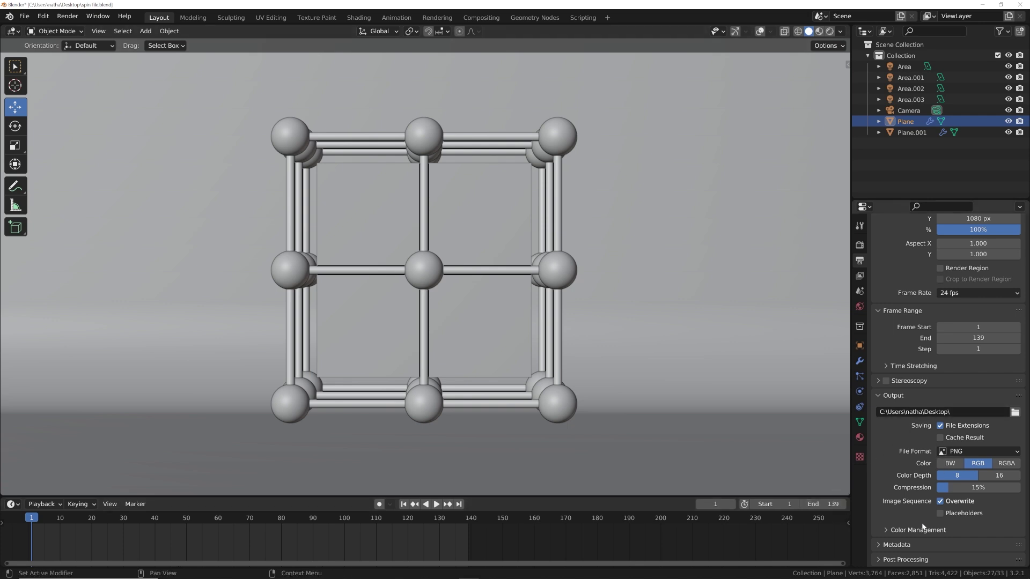
{"action": "scroll", "coordinate": [915, 504], "scroll_direction": "up", "scroll_amount": 3}
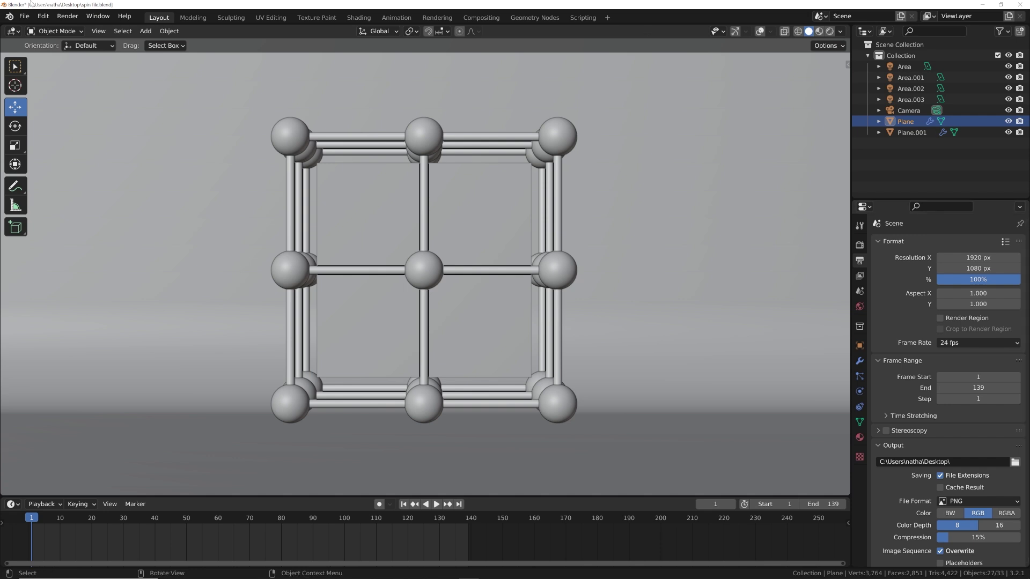
{"action": "left_click", "coordinate": [64, 20]}
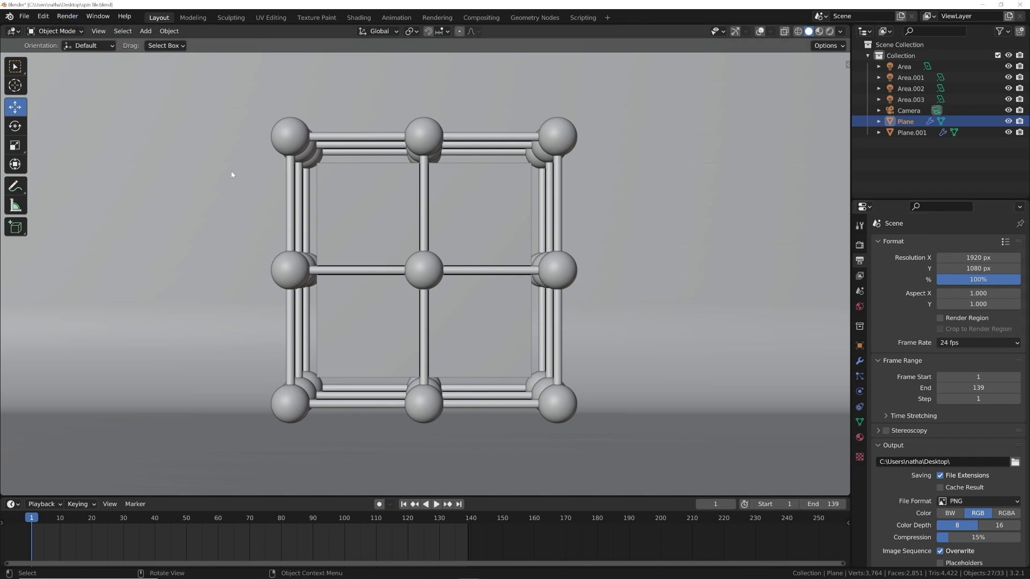